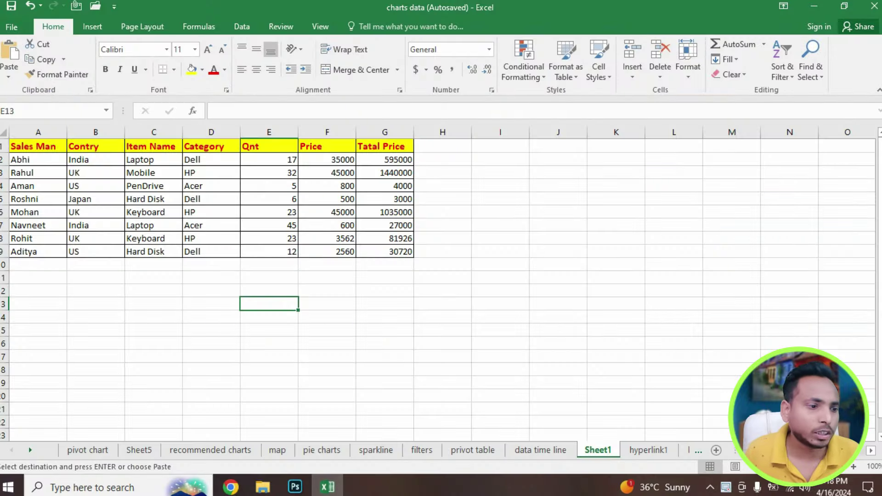
Select the whole sales table A1:G9 and show the Page Layout ribbon
left_click(327, 317)
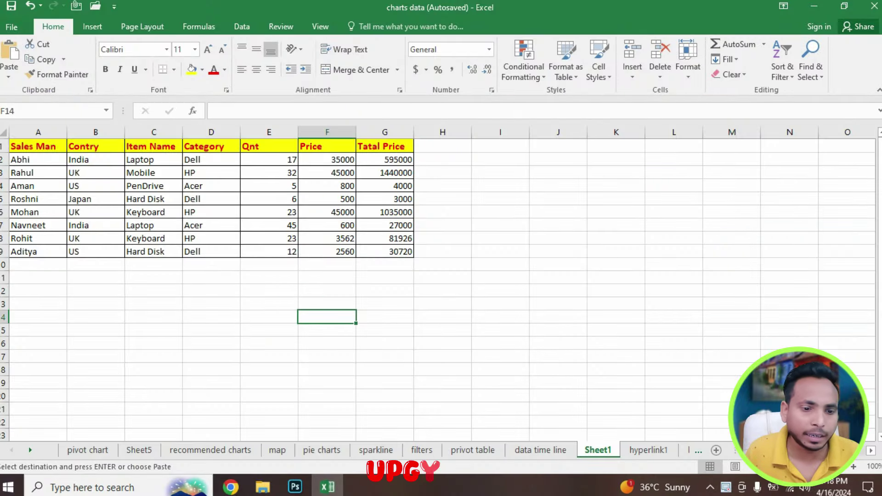
left_click_drag(28, 146, 395, 251)
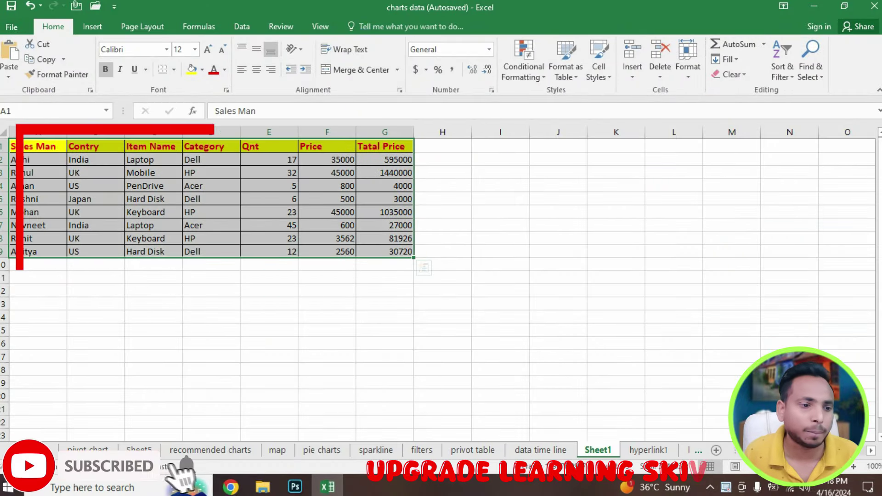
left_click(269, 186)
left_click(211, 317)
left_click_drag(28, 146, 394, 251)
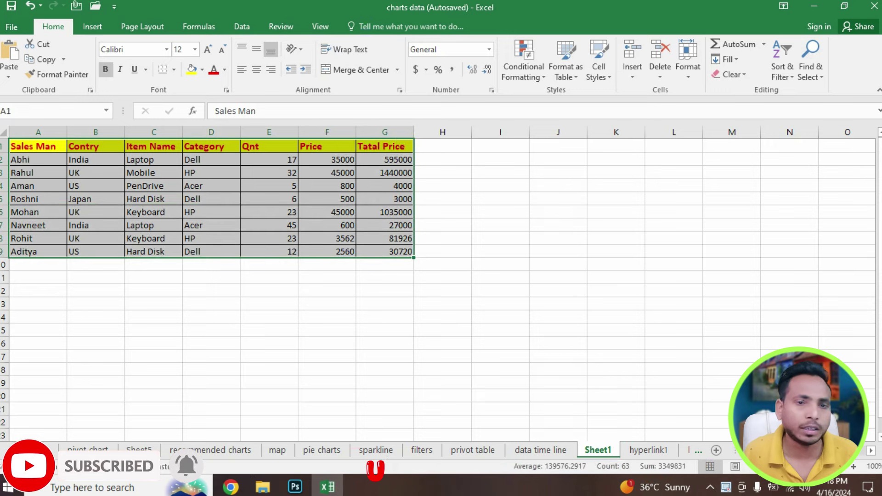
left_click(142, 26)
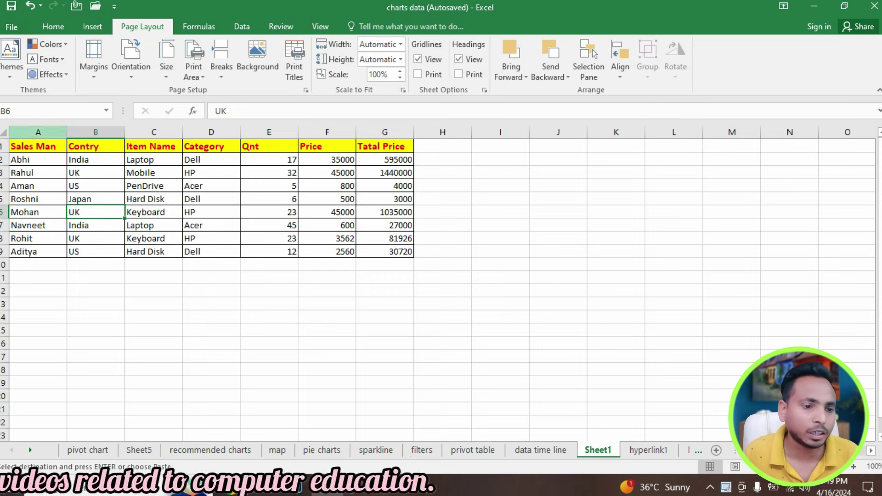
Select the data rows A2:G9 and browse the document Themes list without choosing one
mouse_move(27, 146)
left_mouse_down()
mouse_move(216, 185)
mouse_move(404, 252)
left_mouse_up()
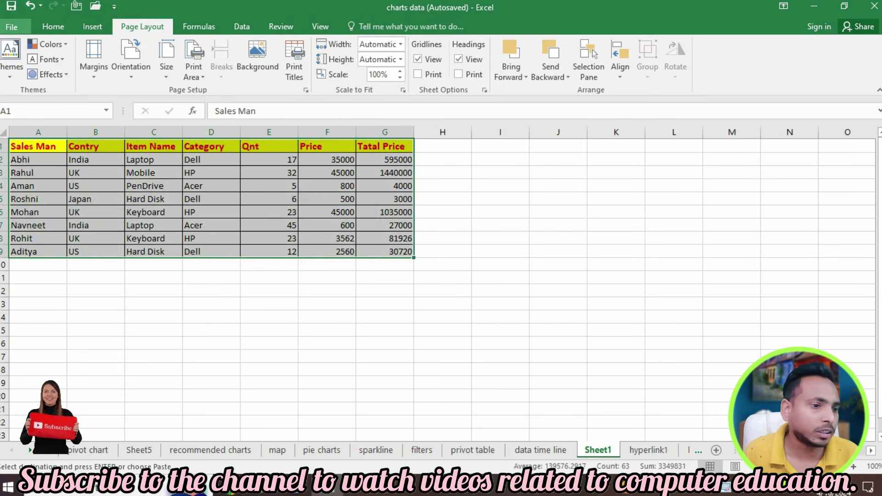
left_click(28, 225)
mouse_move(28, 159)
left_mouse_down()
mouse_move(138, 225)
mouse_move(404, 251)
left_mouse_up()
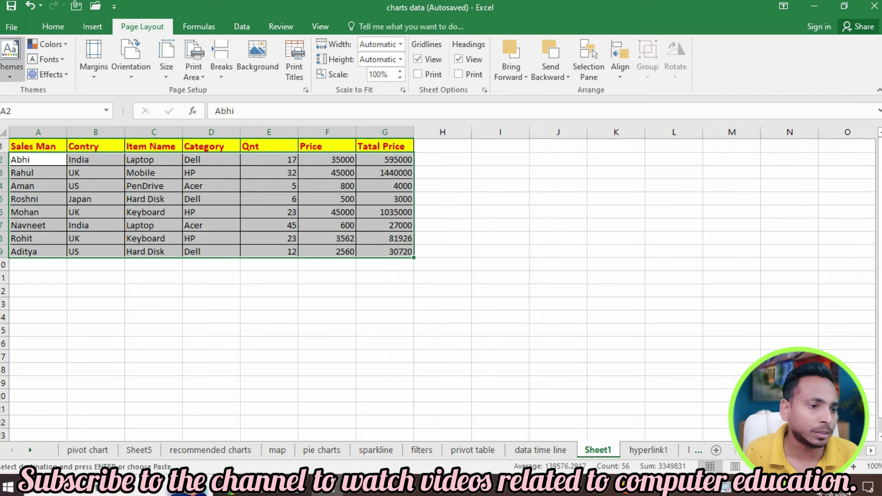
left_click(11, 57)
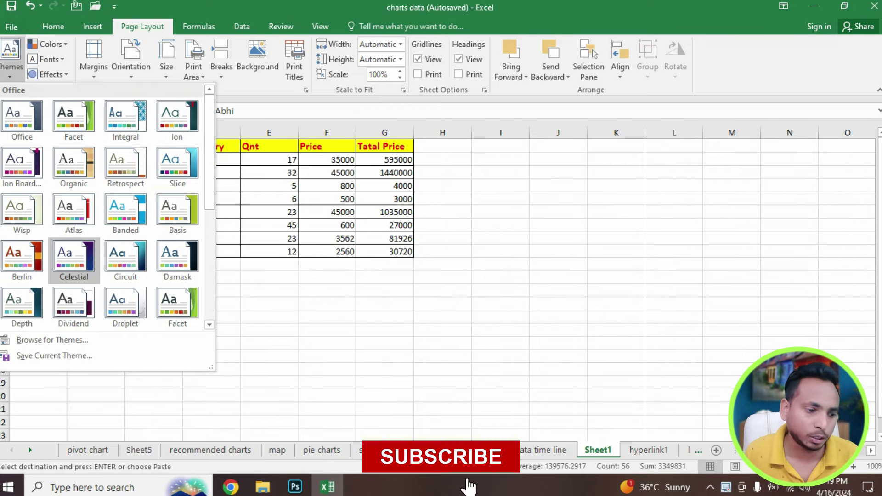
left_click(480, 470)
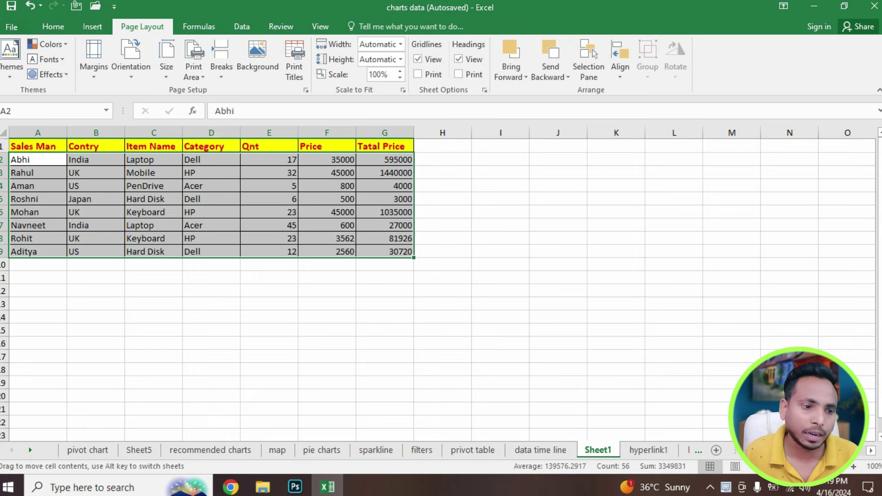
Select the Qnt and Price values E2:F9 on the Home ribbon
left_click(37, 146)
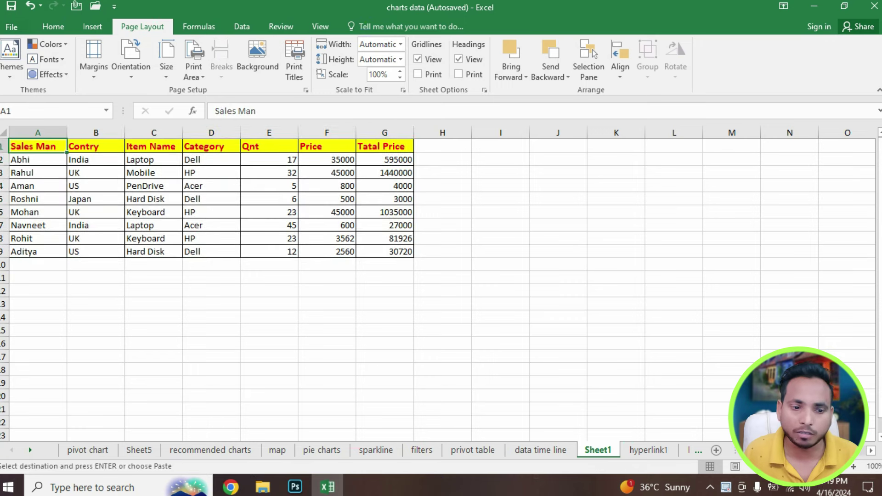
left_click_drag(269, 159, 327, 251)
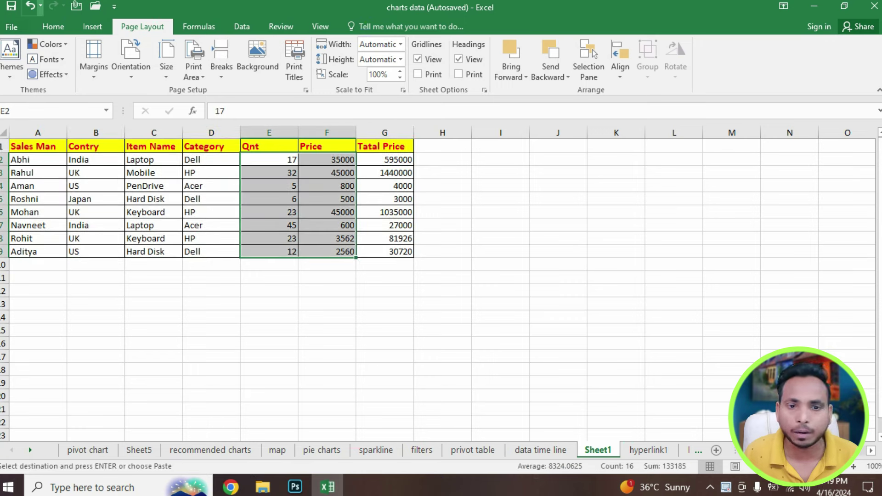
left_click(53, 26)
Style E2:F9 with the Good cell style and B2:D9 with 60% - Accent4
left_click(598, 66)
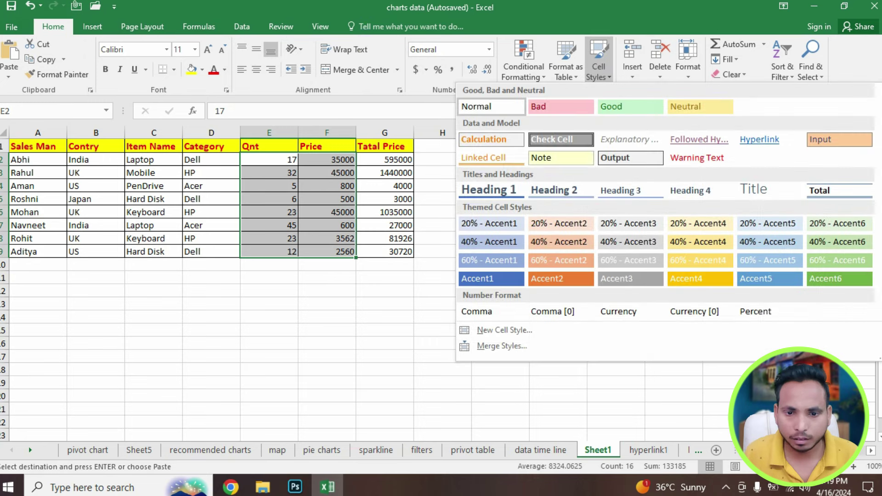
left_click(629, 106)
left_click(327, 251)
left_click_drag(95, 159, 212, 251)
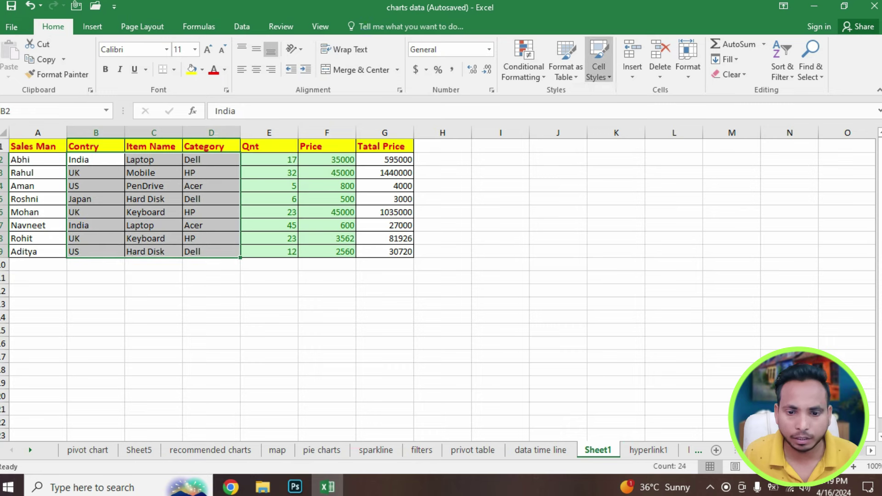
left_click(598, 66)
left_click(699, 260)
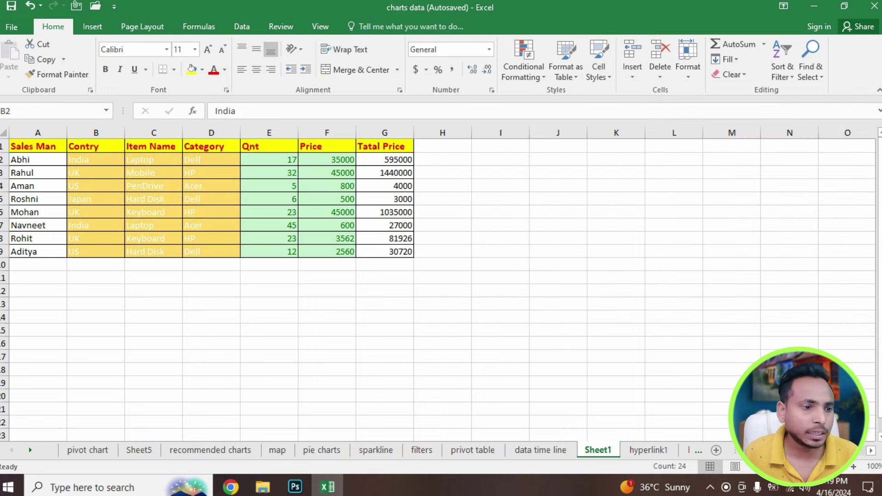
left_click(326, 278)
Select the whole styled table A1:G9 with the Page Layout ribbon showing
left_click_drag(32, 146, 384, 264)
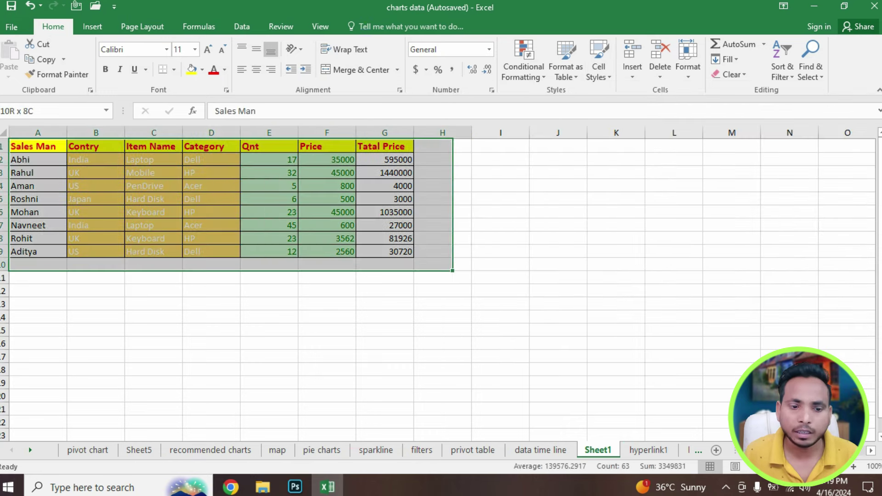
left_click(385, 264)
left_click_drag(32, 146, 385, 251)
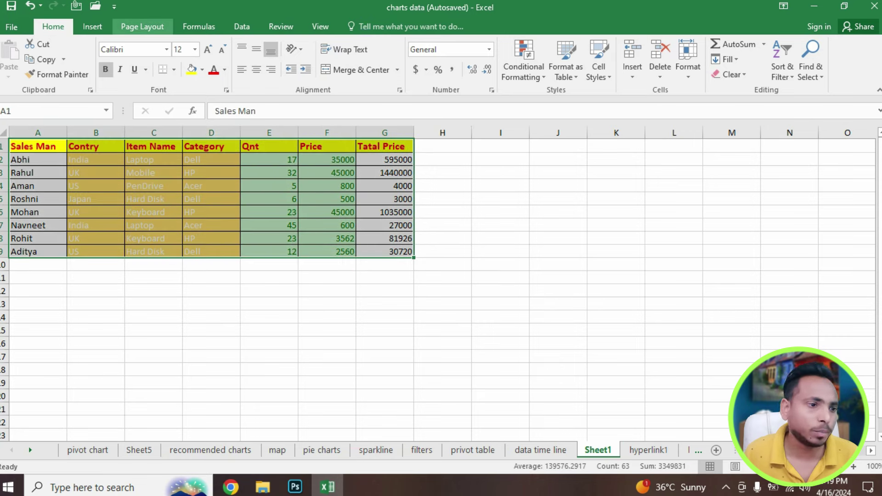
left_click(142, 26)
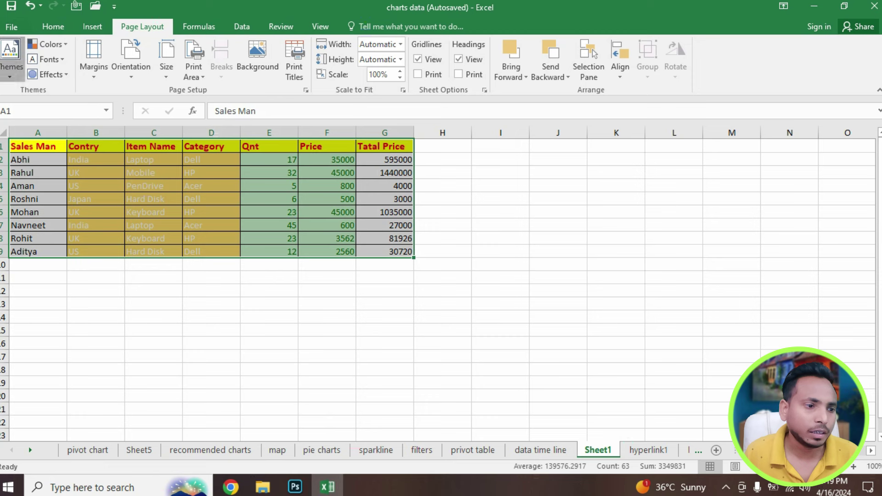
left_click(10, 60)
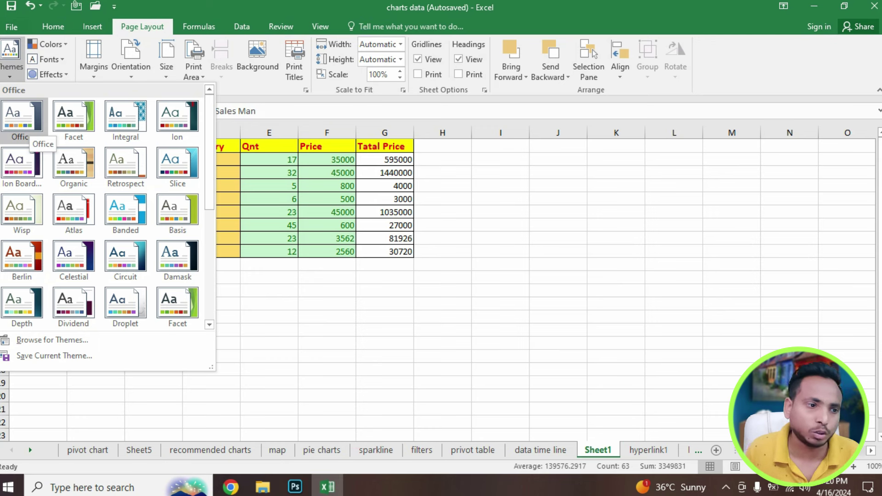
left_click(27, 131)
left_click(46, 45)
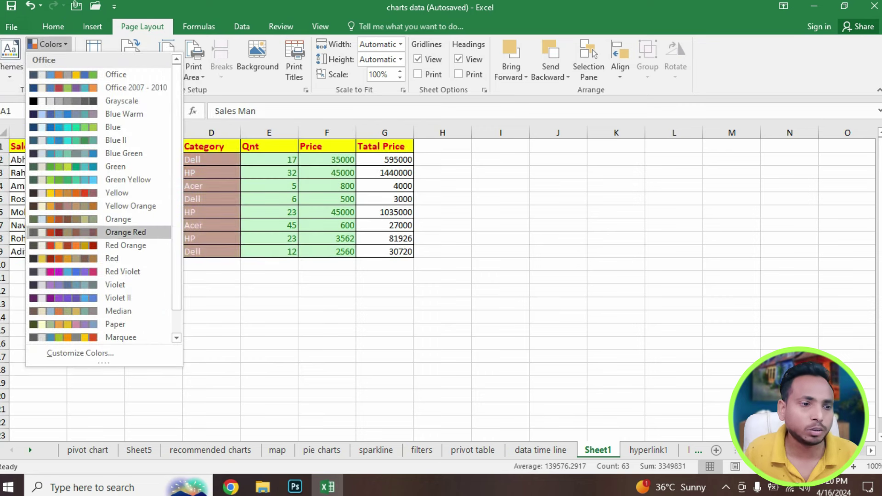
key("Escape")
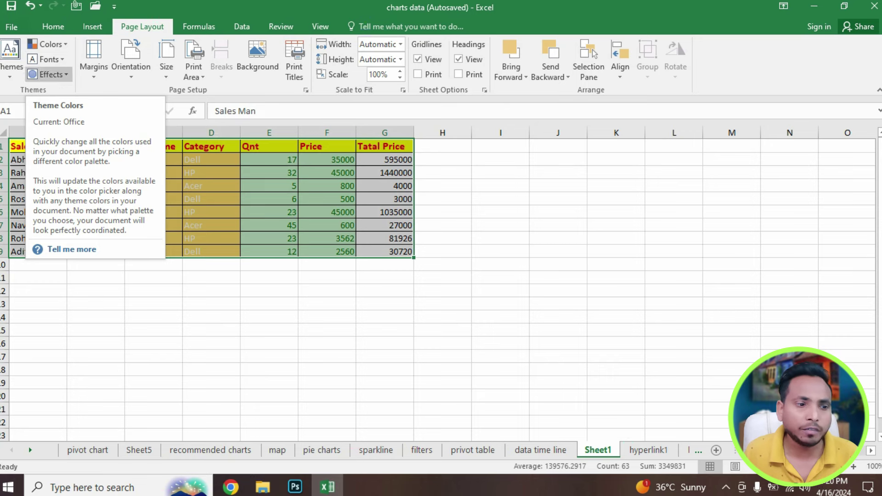
left_click(48, 60)
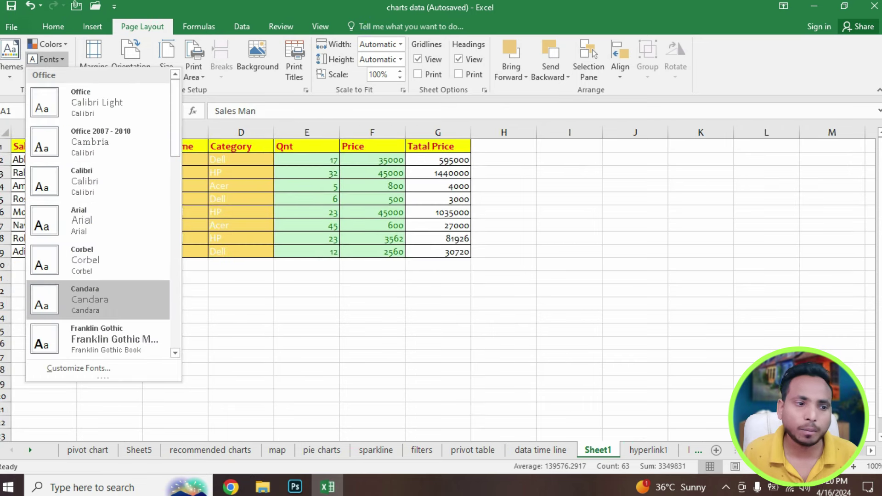
key("Escape")
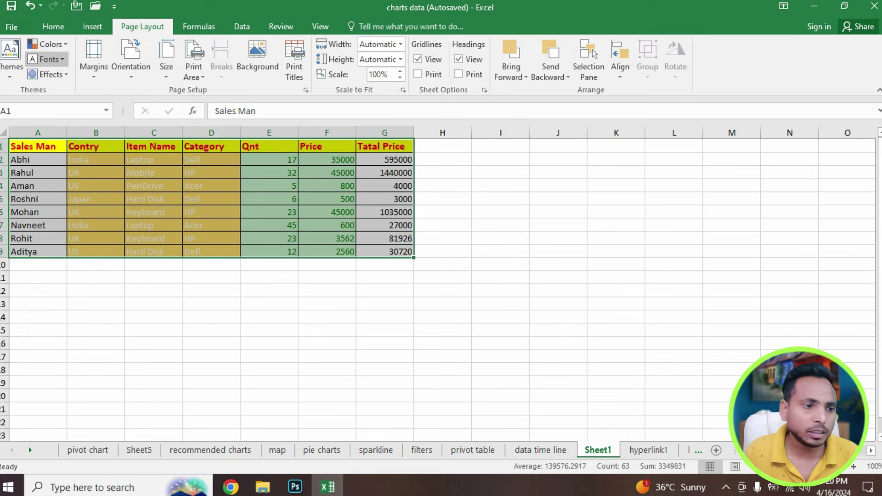
left_click(49, 74)
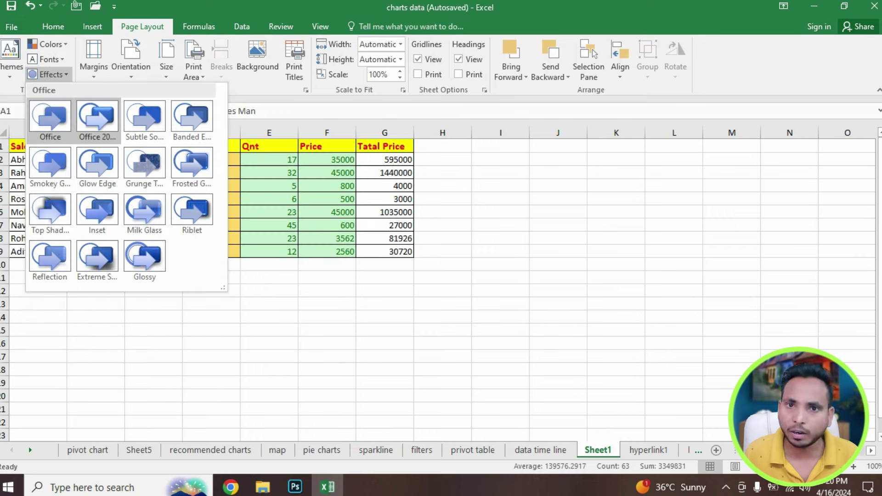
left_click(97, 117)
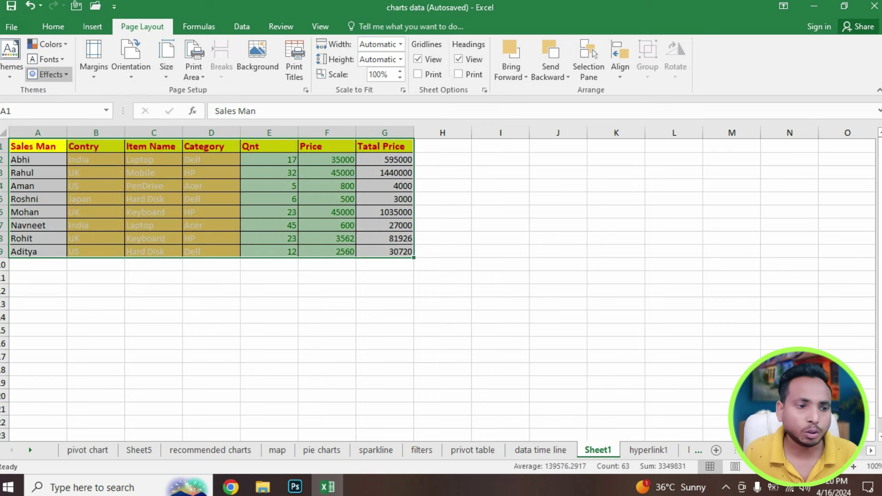
left_click(95, 225)
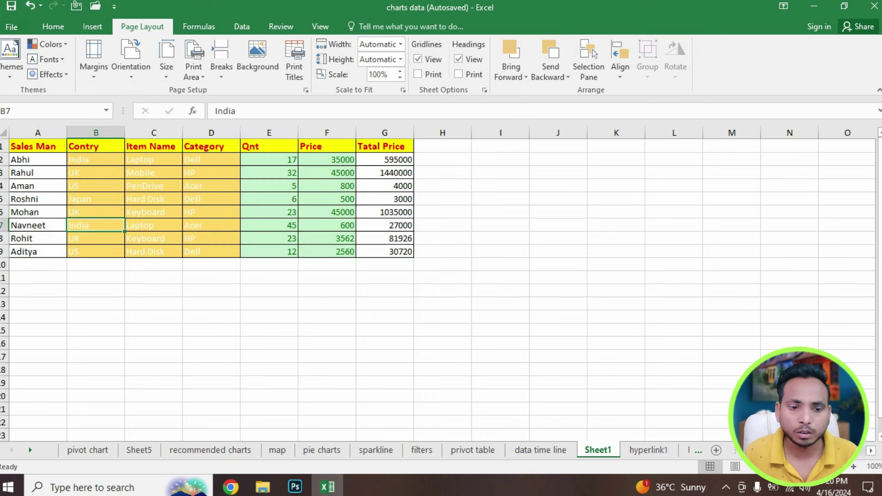
Move the sales table from A1:G9 down and right to C7:I15
left_click_drag(32, 146, 391, 251)
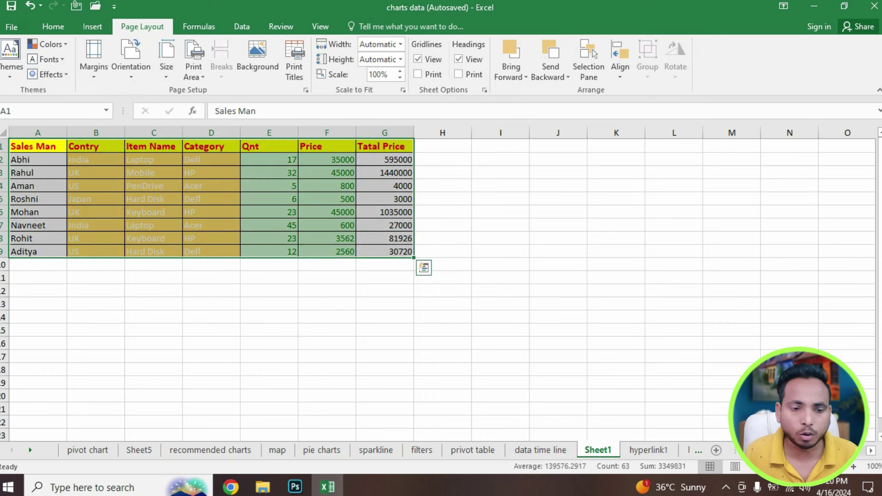
left_click_drag(353, 257, 468, 336)
left_click(269, 278)
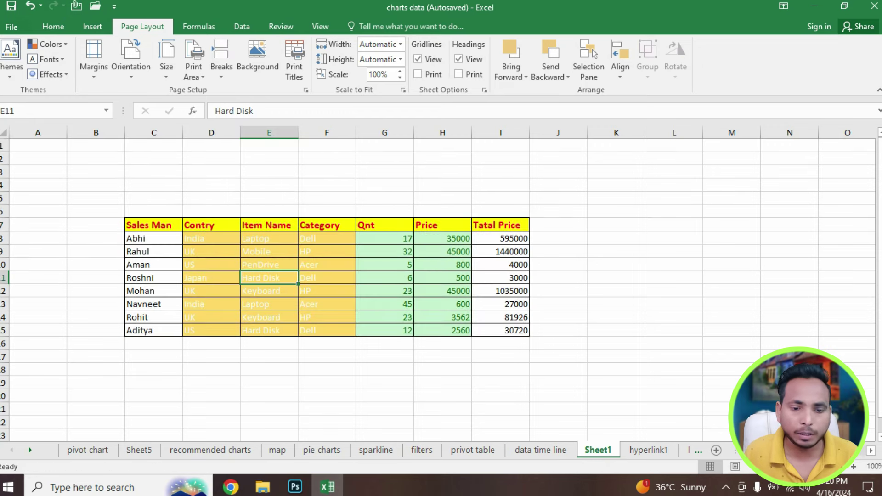
left_click_drag(152, 225, 510, 330)
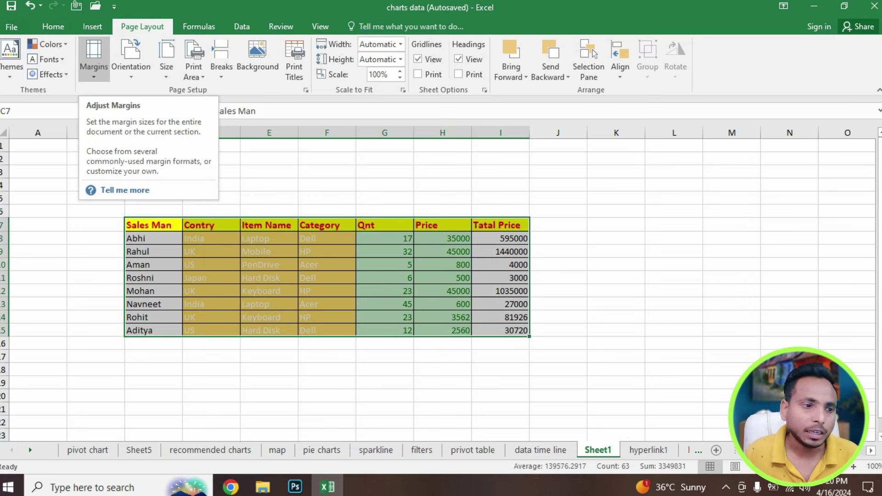
Apply a page margin preset so dashed page-break lines appear, then deselect the table
left_click(94, 60)
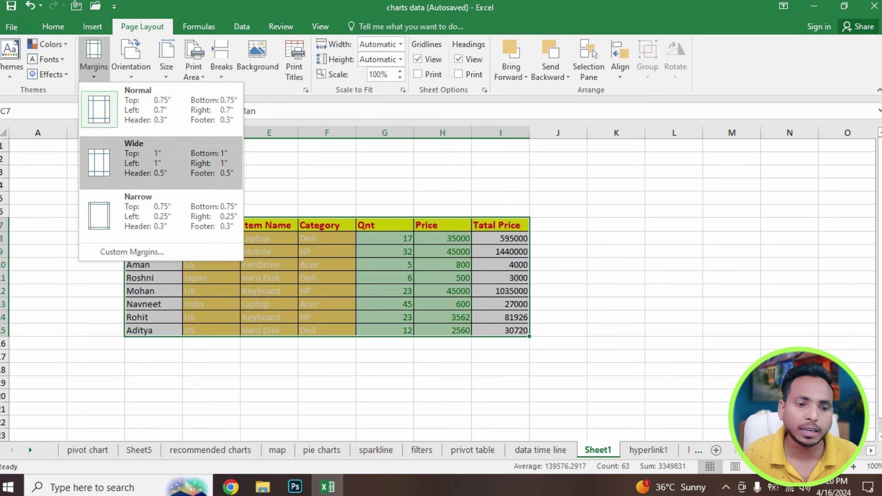
left_click(94, 60)
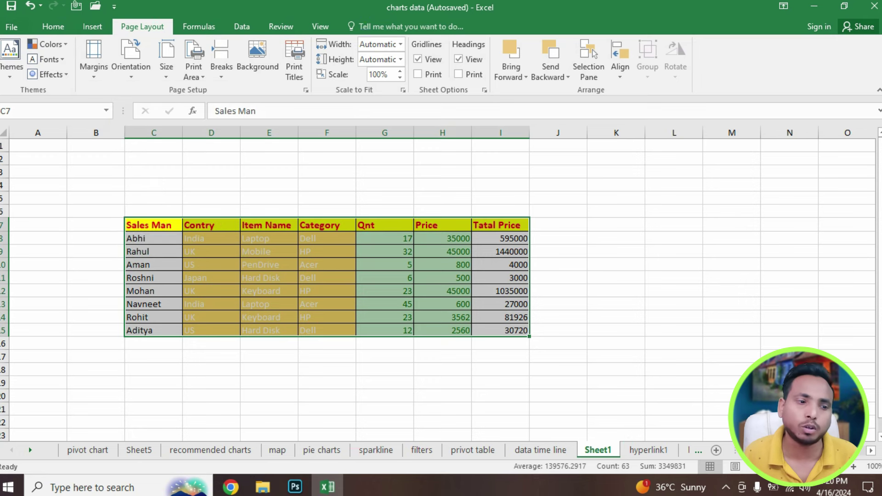
left_click(93, 59)
key("Escape")
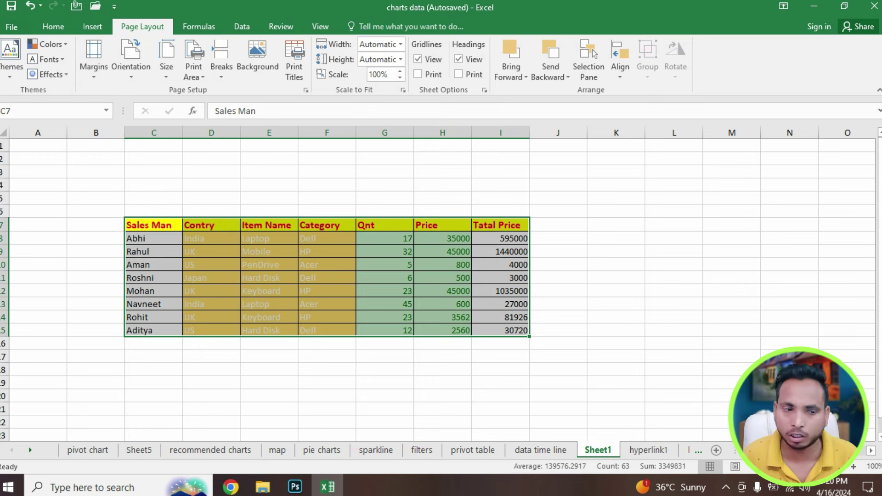
left_click(96, 158)
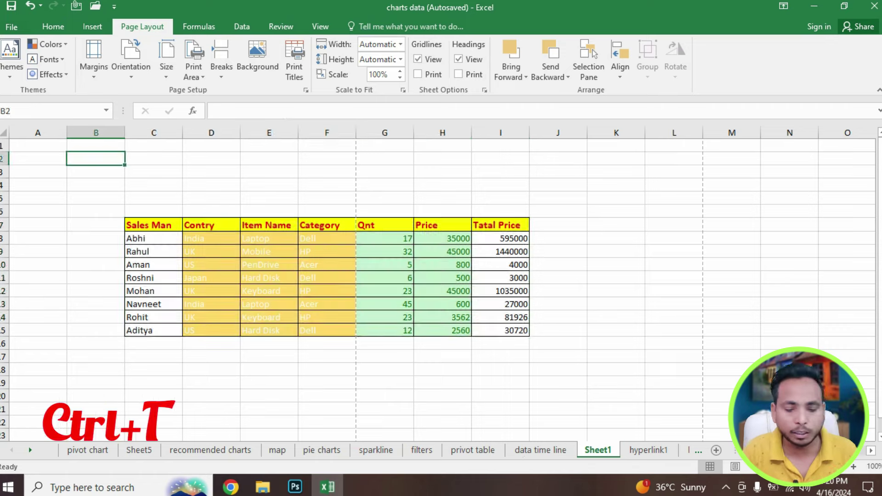
key("ctrl+p")
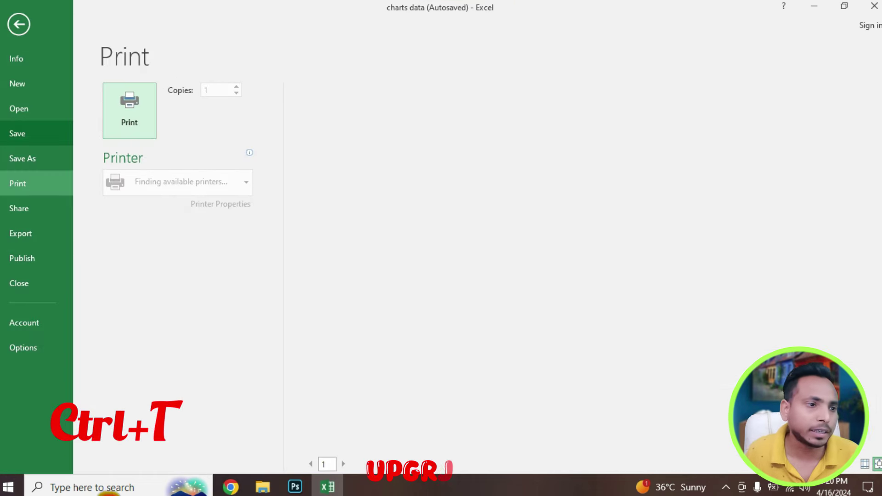
key("Escape")
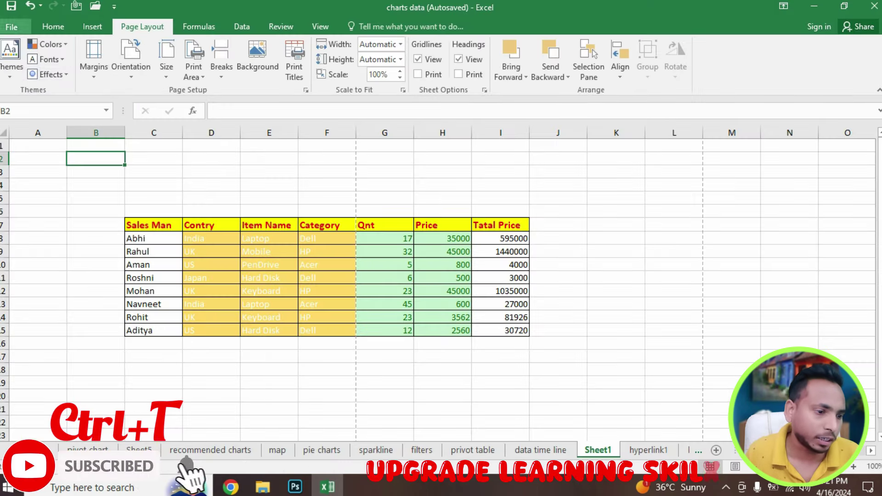
key("alt+f")
key("ctrl+p")
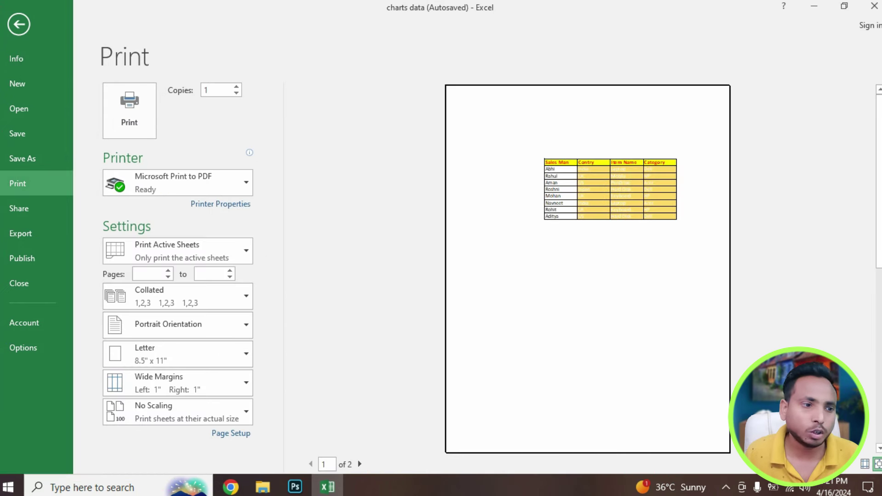
key("Escape")
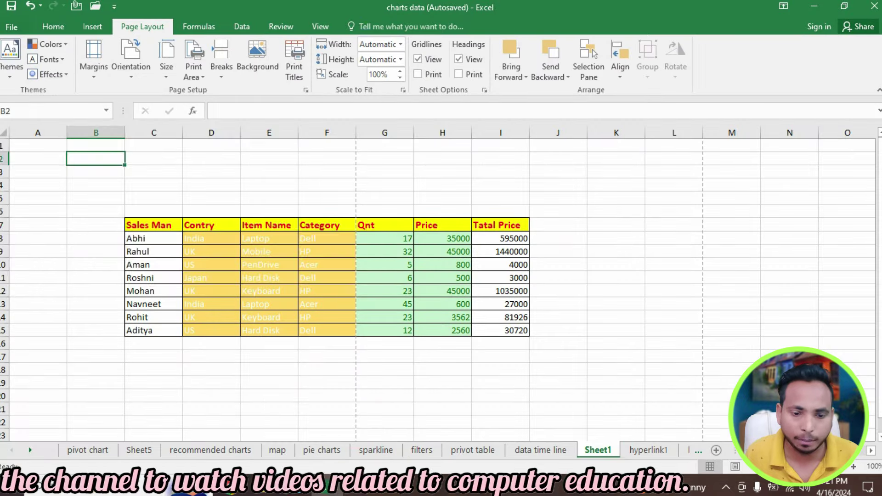
Move the sales table back so it starts at cell A1
left_click_drag(148, 225, 516, 330)
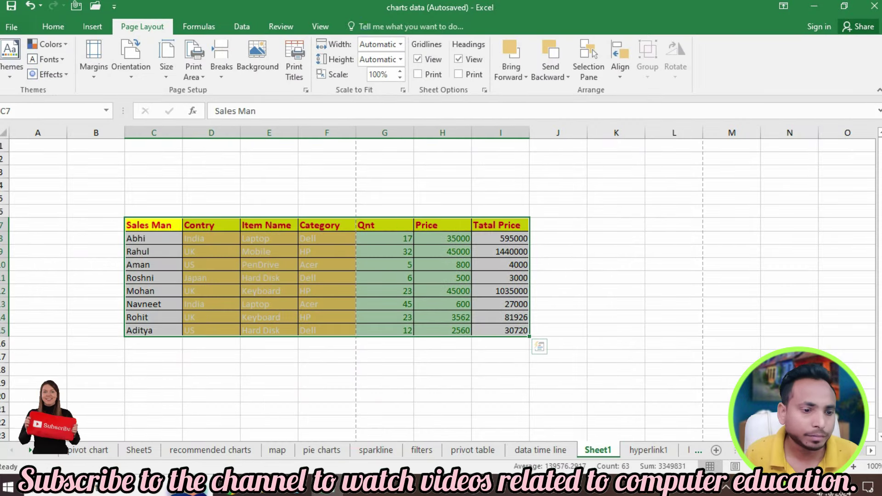
left_click_drag(442, 224, 268, 172)
left_click(212, 264)
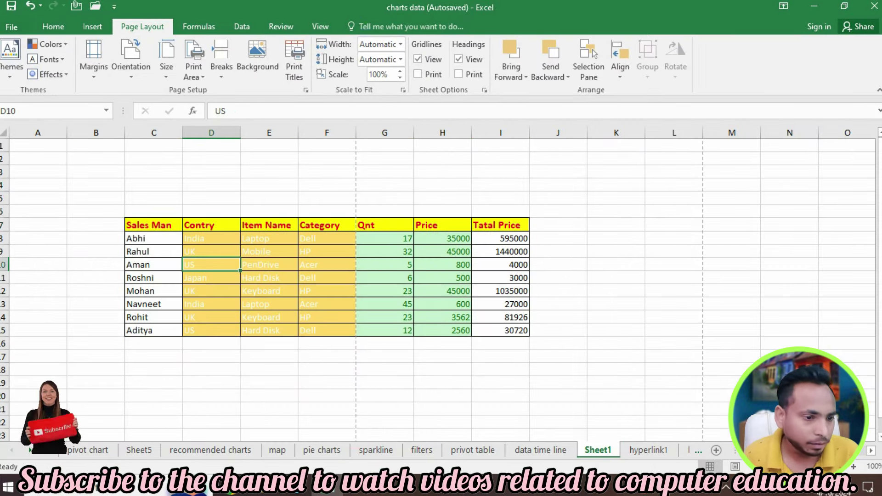
key("ctrl+a")
left_click_drag(125, 227, 9, 149)
left_click(96, 159)
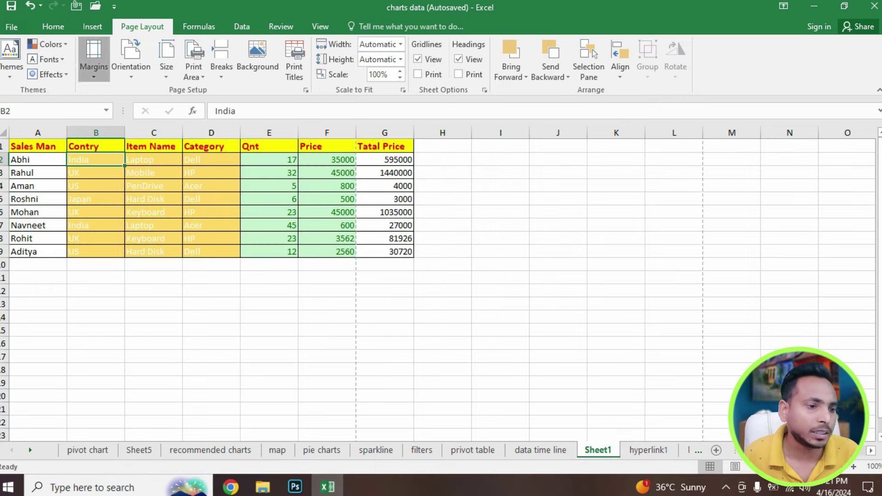
Apply Normal page margins and check the print preview
left_click(93, 59)
left_click(138, 109)
left_click(12, 27)
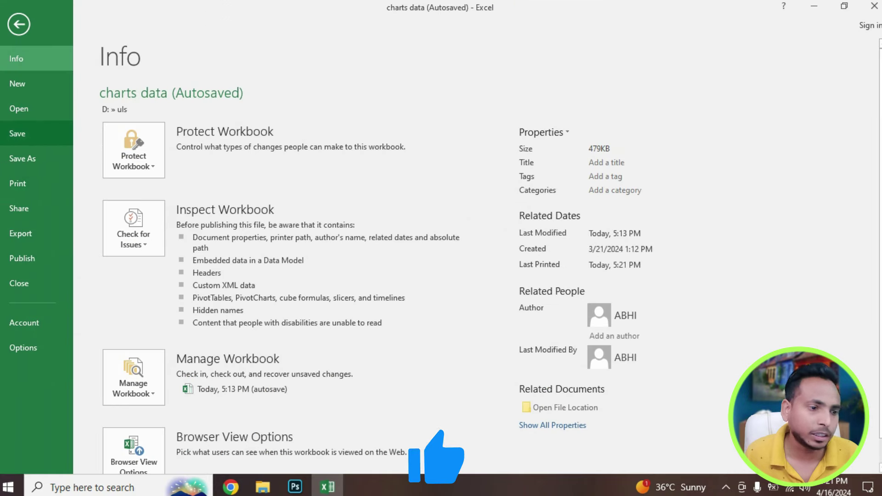
left_click(17, 183)
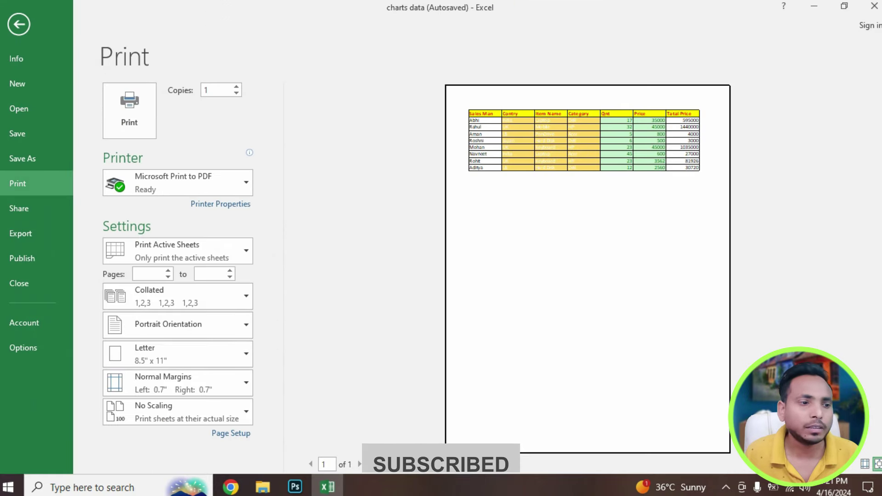
key("Escape")
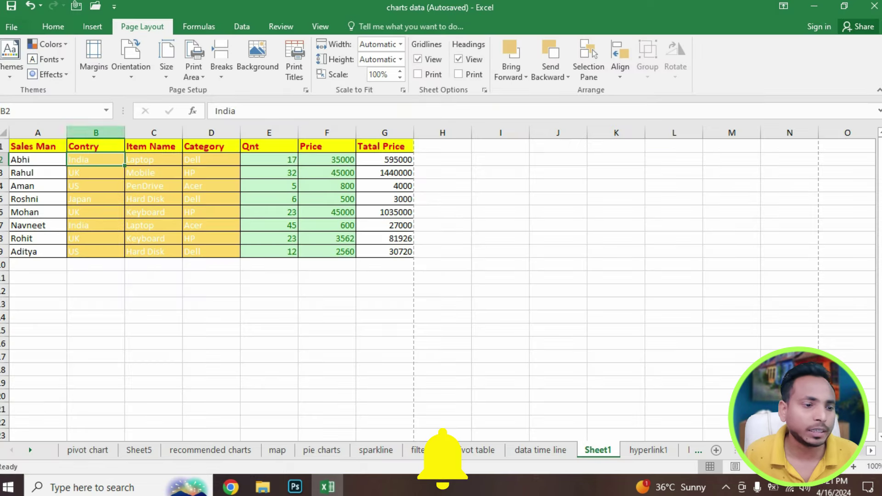
Switch to Narrow margins and preview the page again
left_click(93, 59)
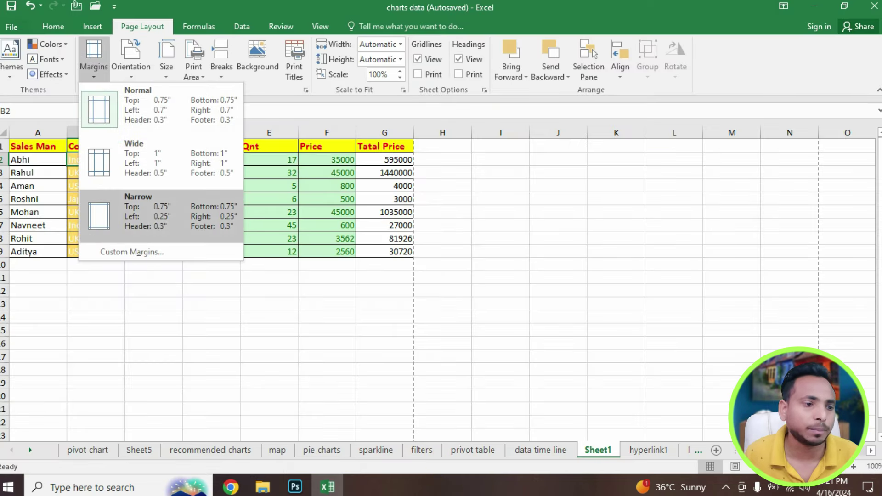
left_click(118, 221)
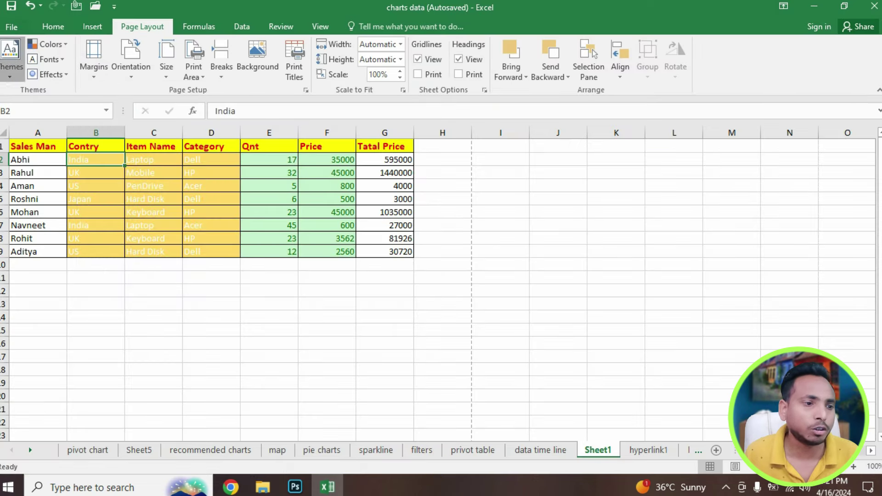
left_click(10, 53)
left_click(12, 27)
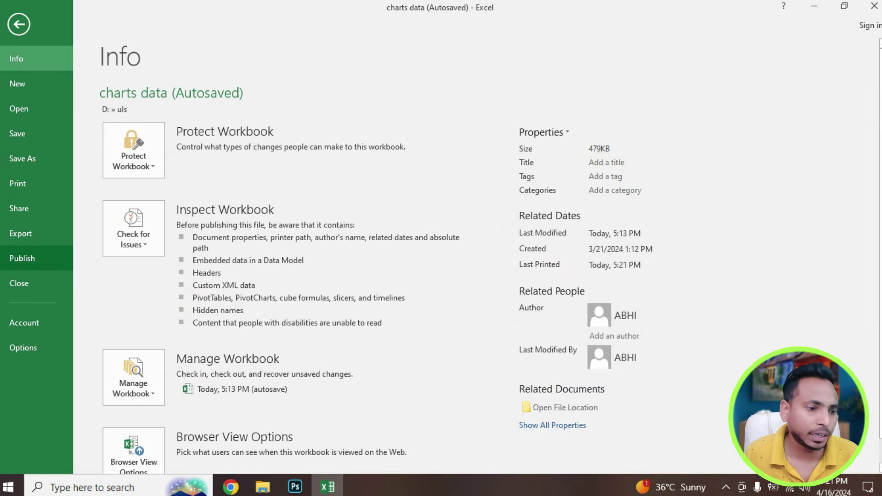
left_click(17, 183)
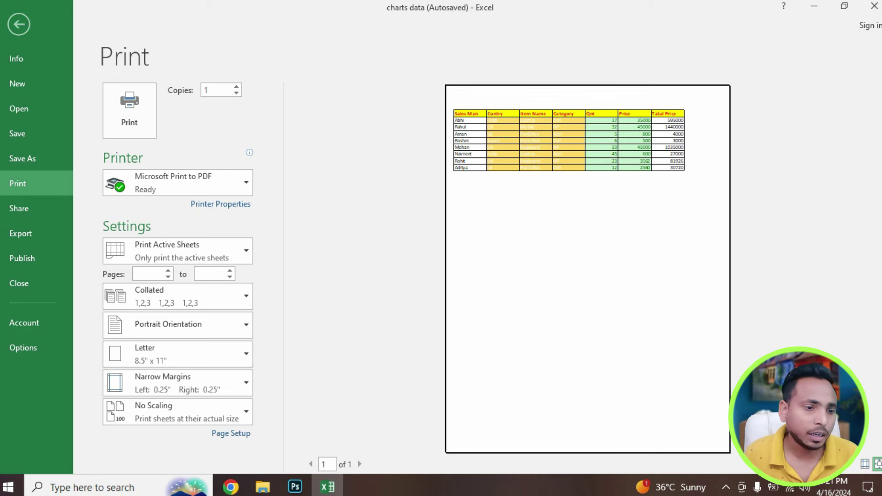
left_click(19, 24)
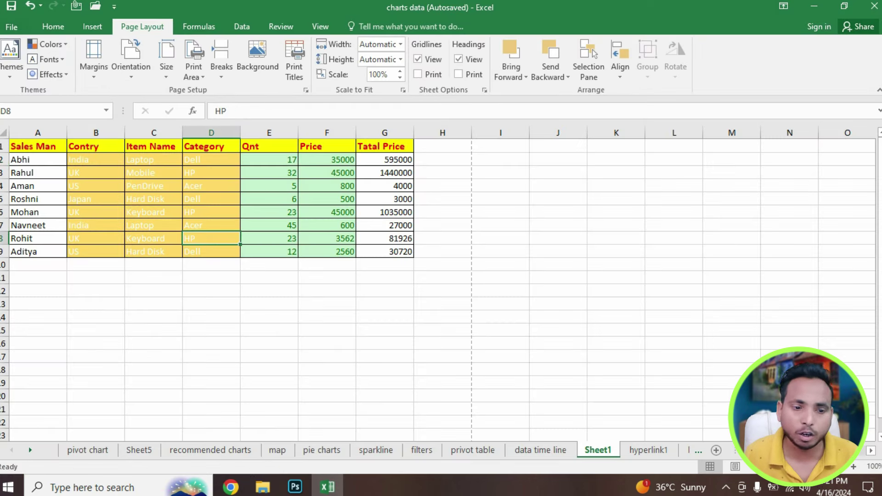
Set custom margins with a 1.5-inch right margin and a 0 top margin
left_click_drag(32, 146, 395, 251)
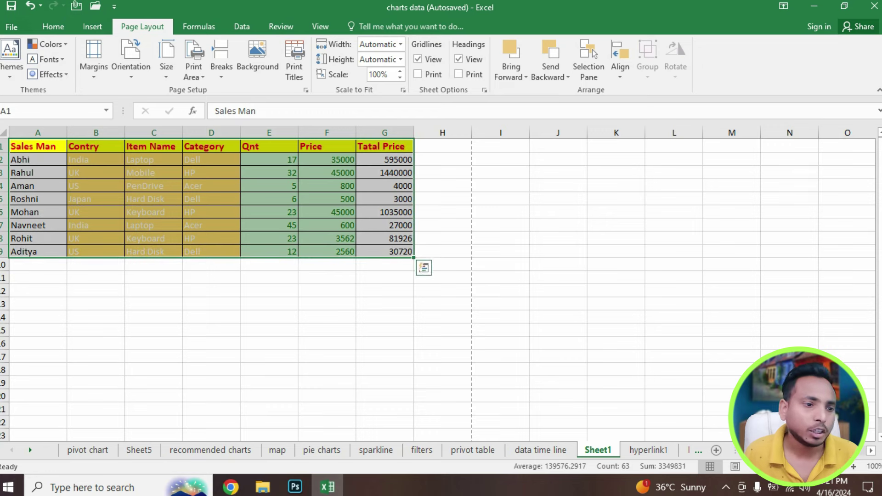
left_click(94, 59)
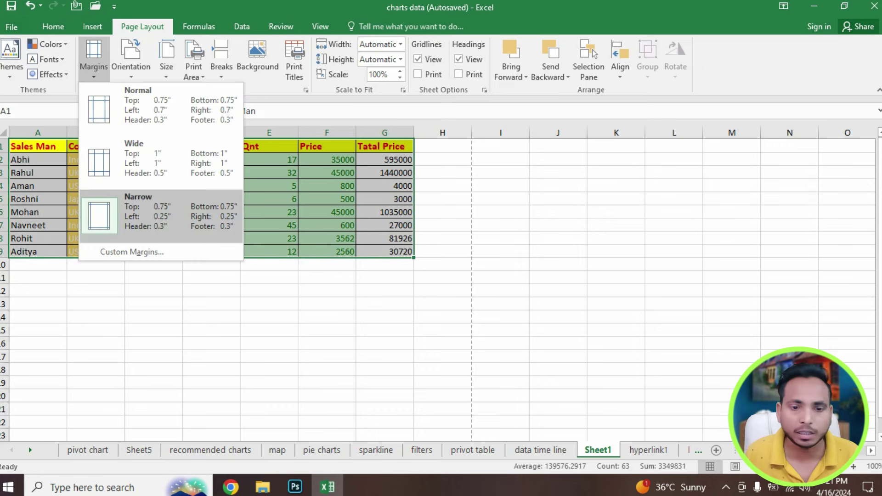
left_click(128, 253)
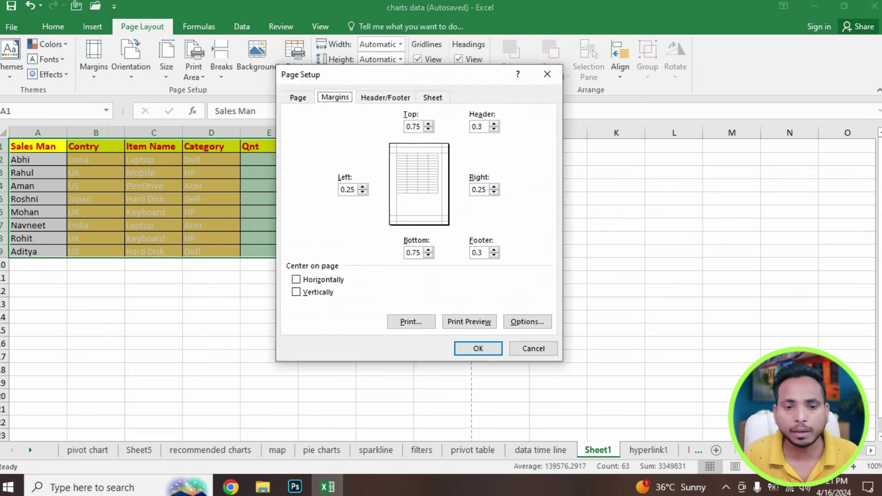
left_click_drag(368, 43, 538, 109)
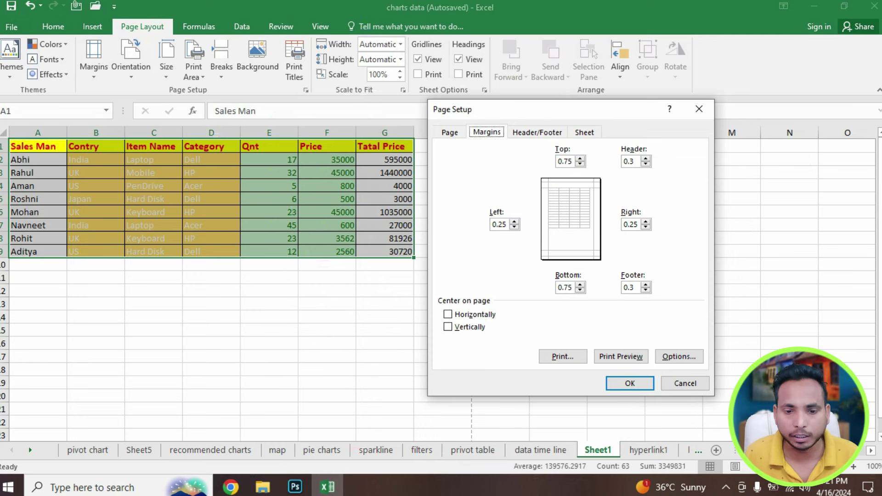
left_click(645, 222)
type("1.5")
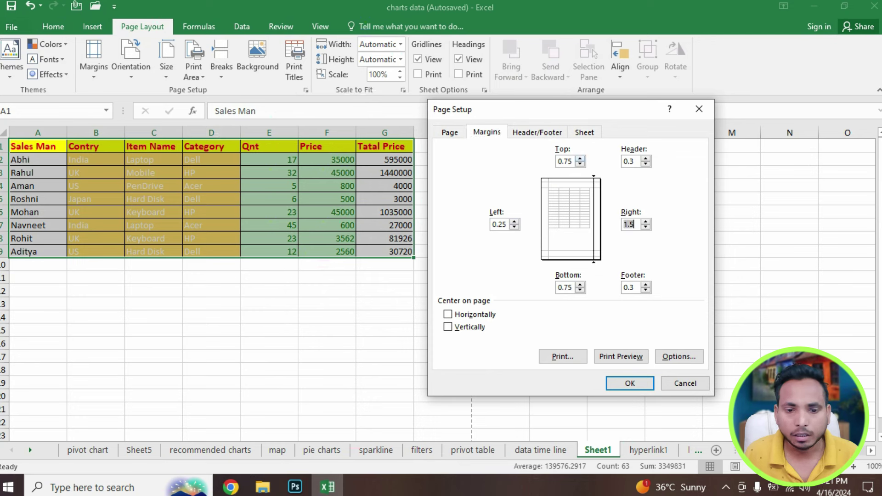
left_click(565, 161)
type("1")
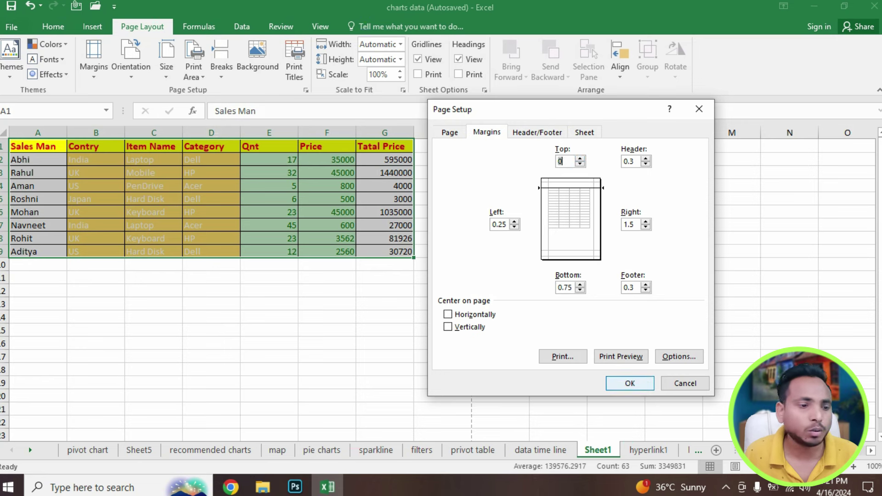
left_click(630, 383)
Preview the printout, with Total Price spilling onto a second page
left_click(12, 26)
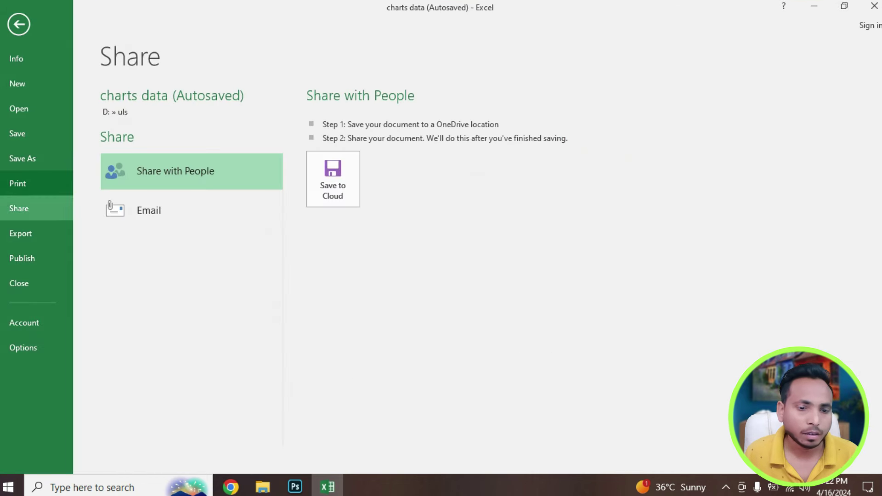
left_click(17, 183)
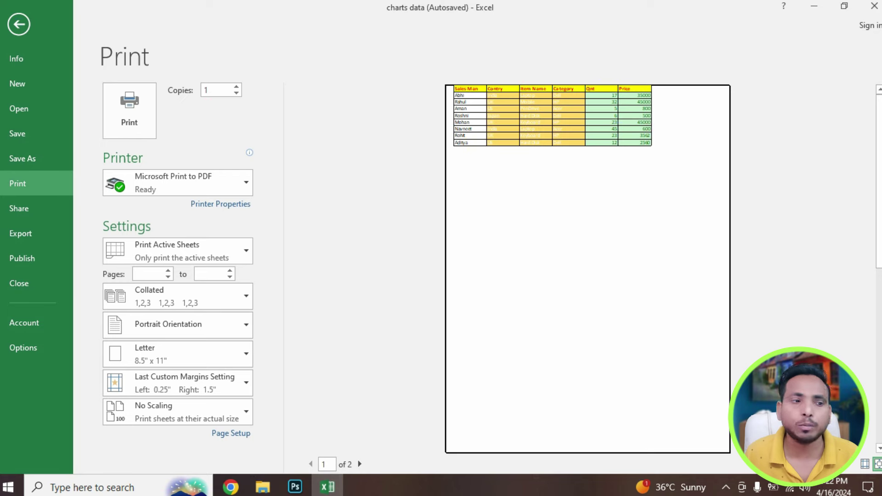
left_click(19, 24)
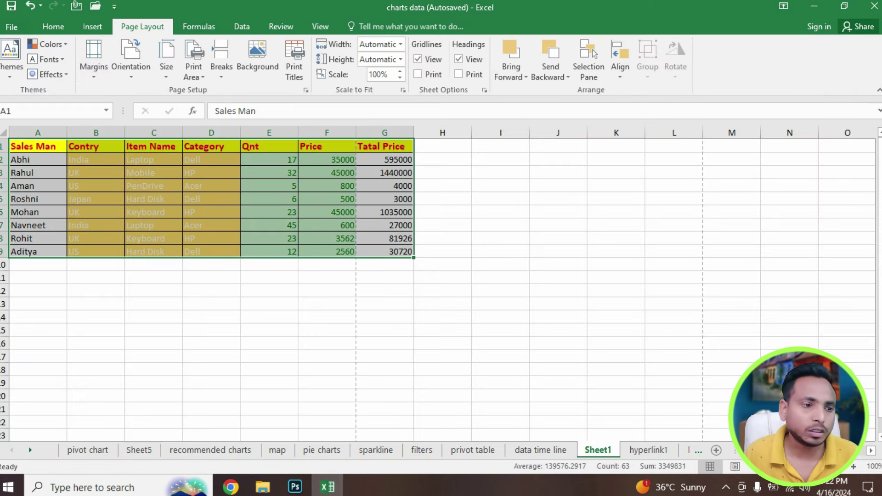
Raise the top margin from 0 to 1.5 inches in Custom Margins, then deselect the table
left_click(94, 64)
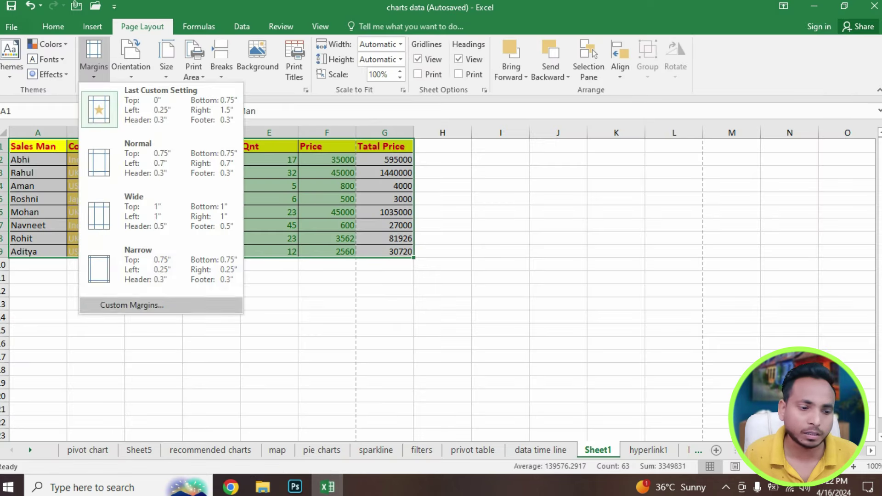
left_click(131, 305)
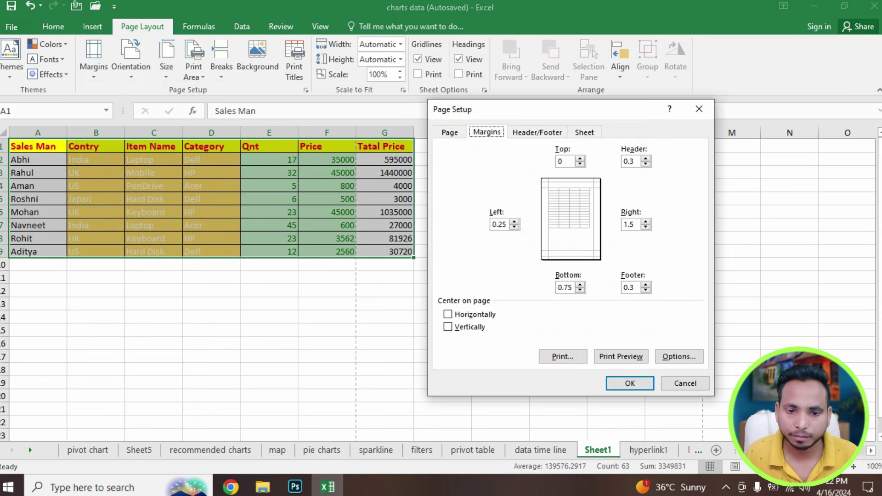
left_click(563, 161)
type("1.5")
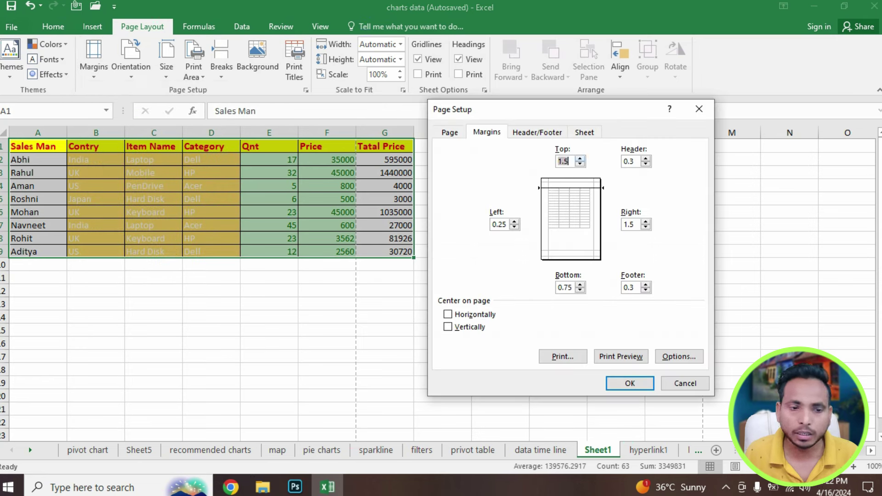
left_click(629, 383)
left_click(96, 238)
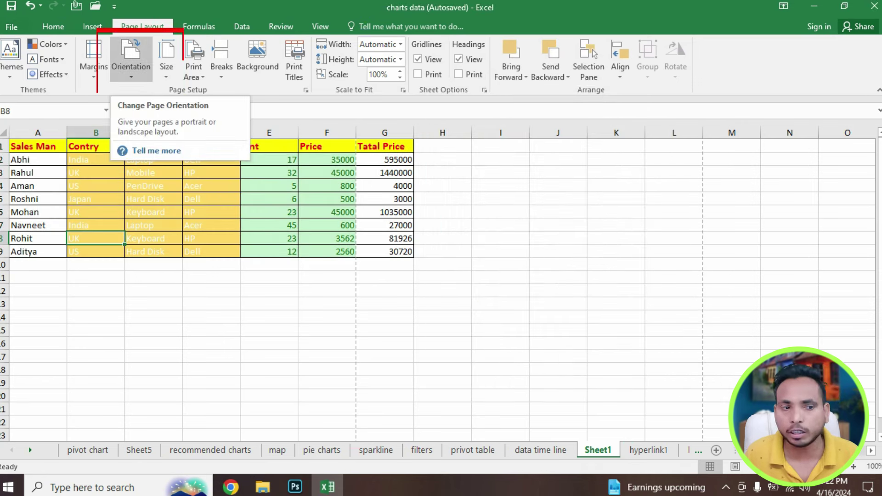
left_click(131, 62)
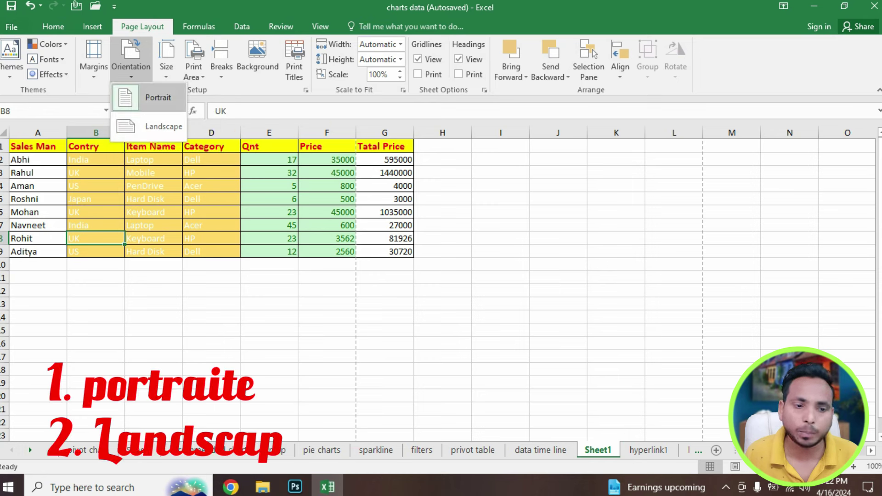
left_click(156, 127)
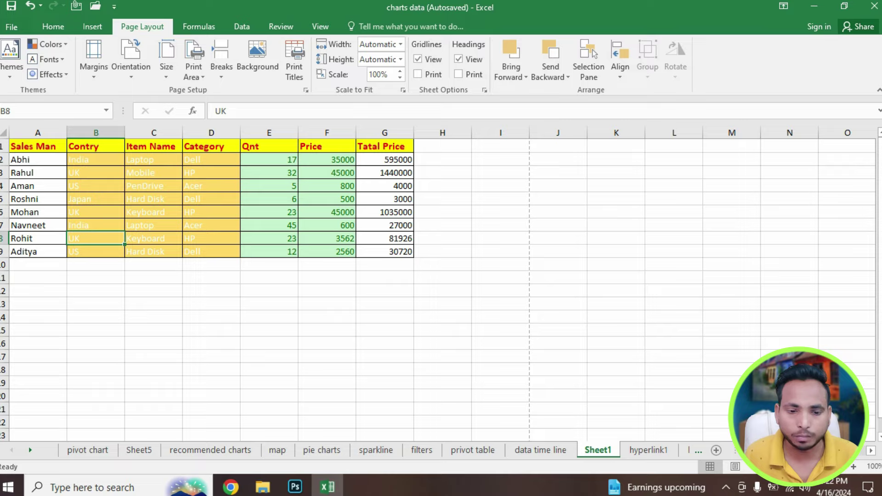
scroll(441, 285, "down", 2, "ctrl")
scroll(440, 284, "down", 1, "ctrl")
scroll(441, 285, "down", 1, "ctrl")
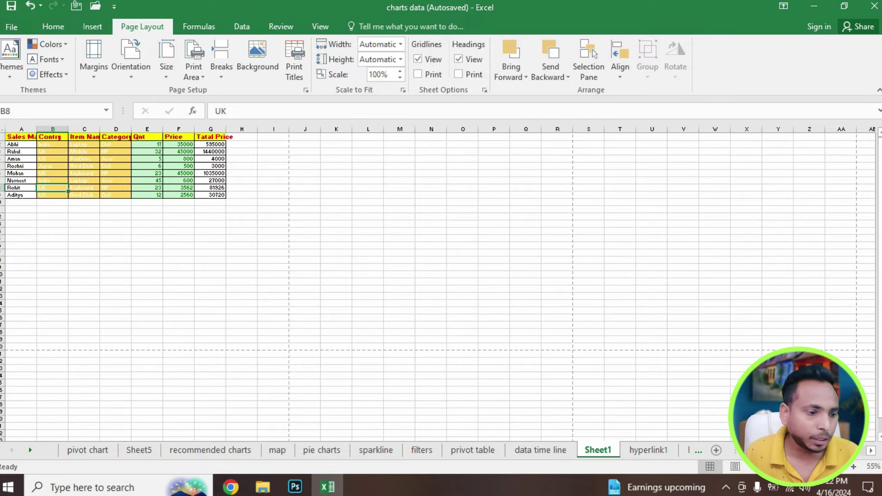
left_click_drag(21, 339, 242, 138)
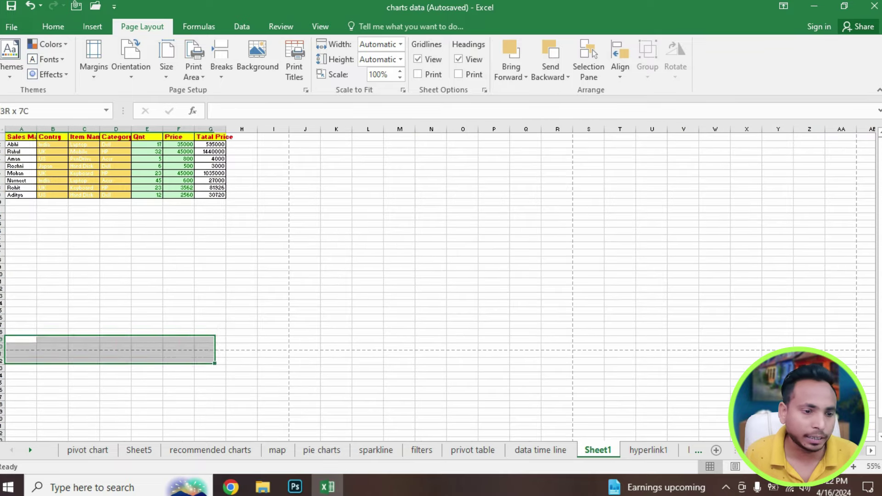
left_click(210, 223)
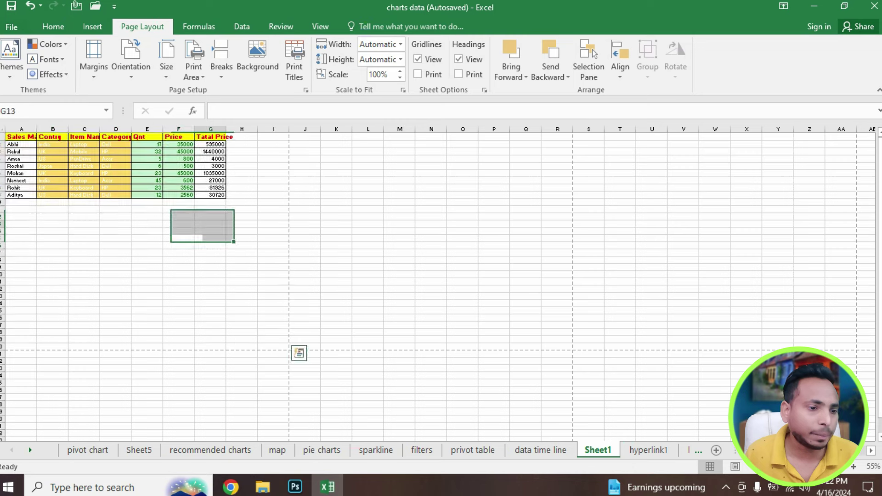
left_click(131, 59)
left_click(152, 95)
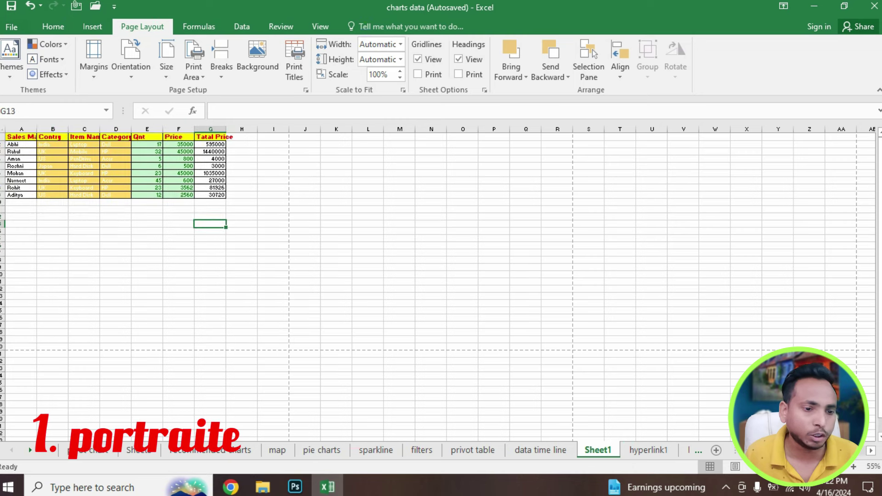
scroll(438, 284, "down", 2)
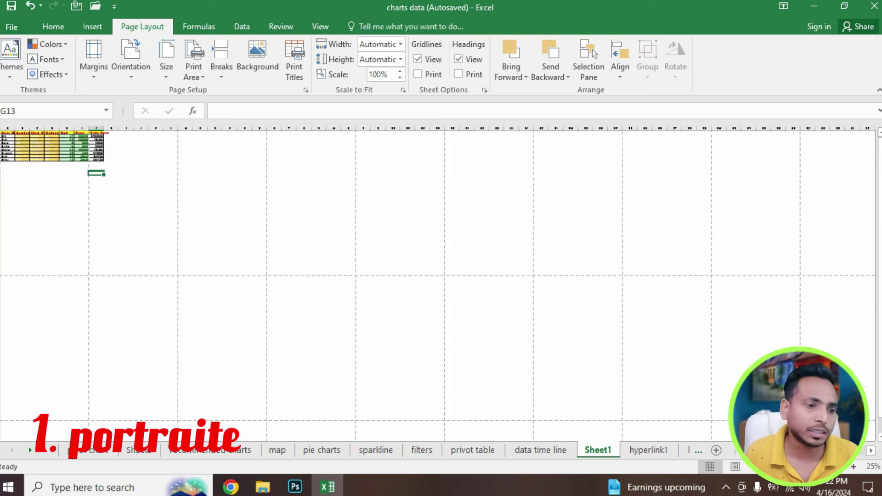
left_click(65, 230)
scroll(65, 231, "up", 2, "ctrl")
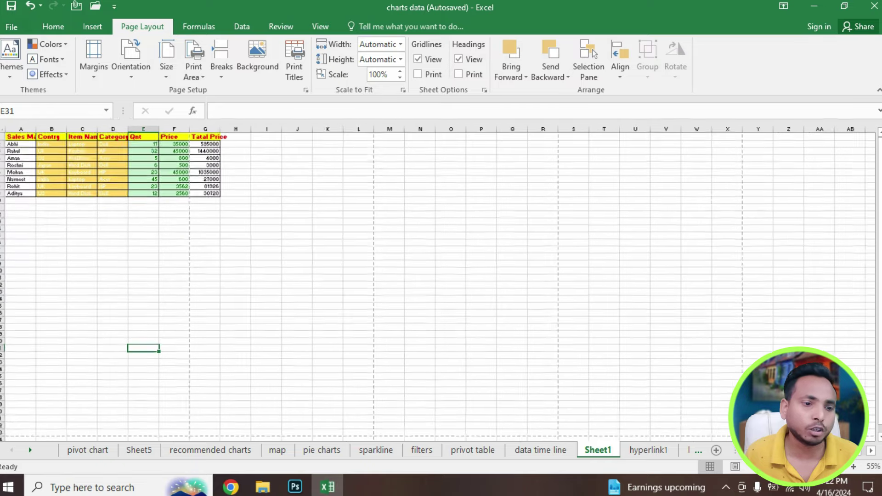
left_click(131, 60)
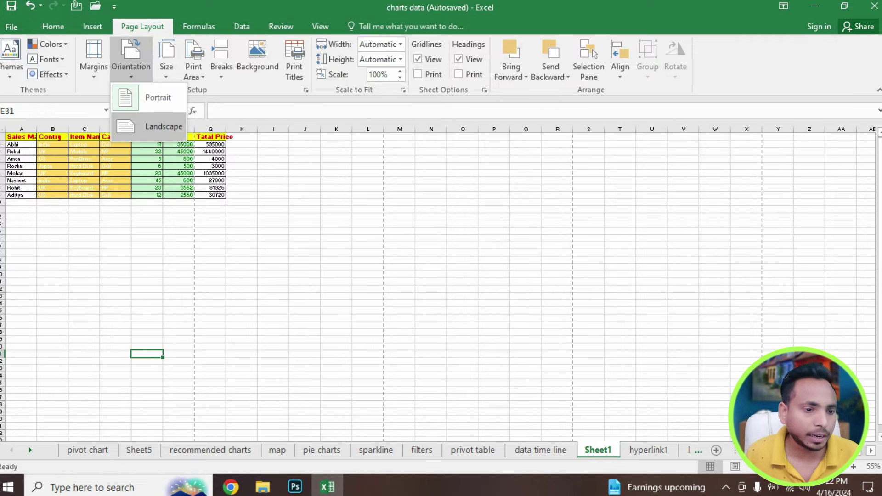
left_click(151, 95)
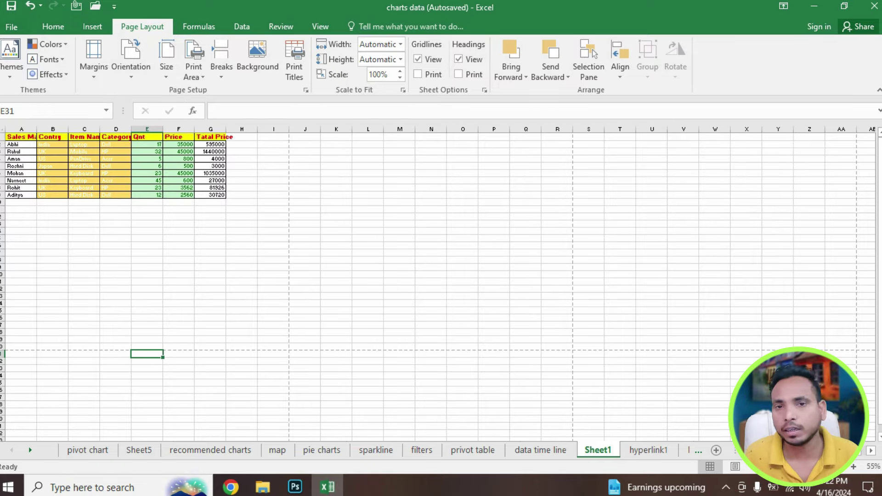
left_click(131, 60)
left_click(151, 95)
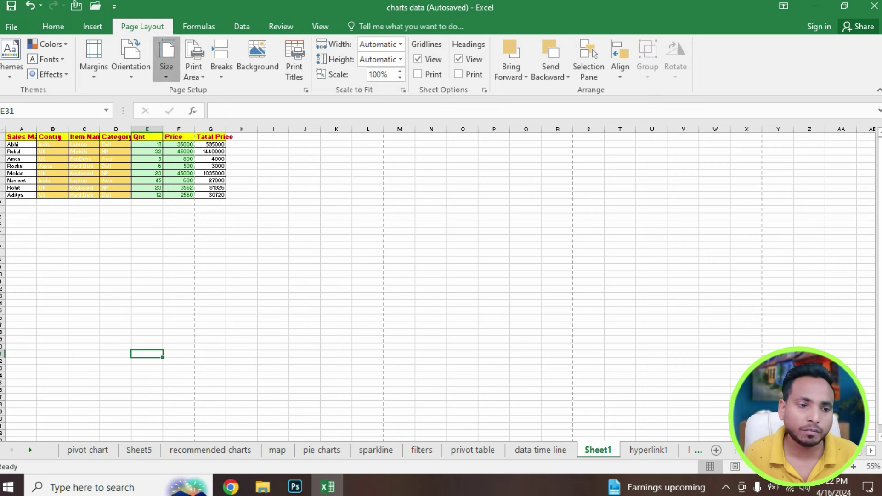
left_click(166, 60)
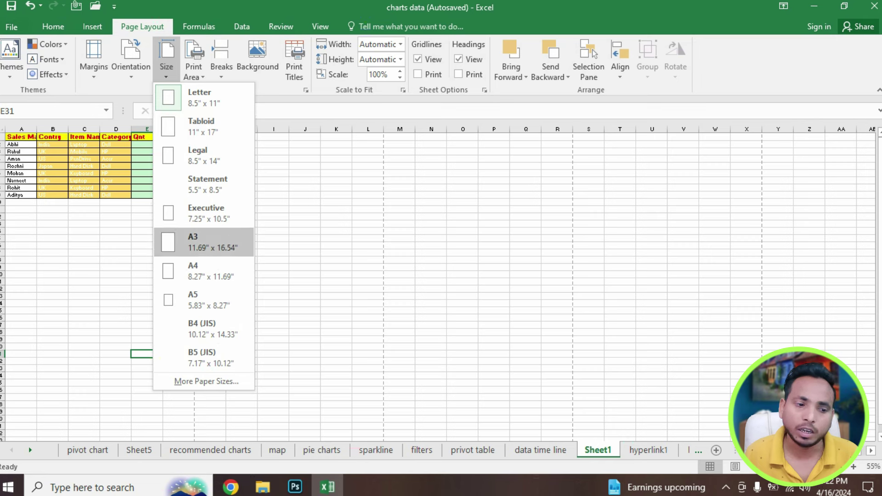
key("Escape")
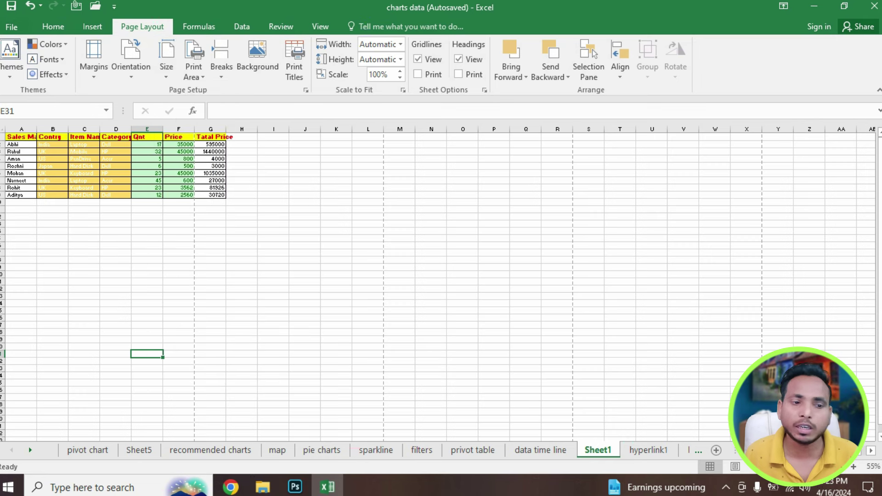
left_click(166, 60)
left_click(202, 271)
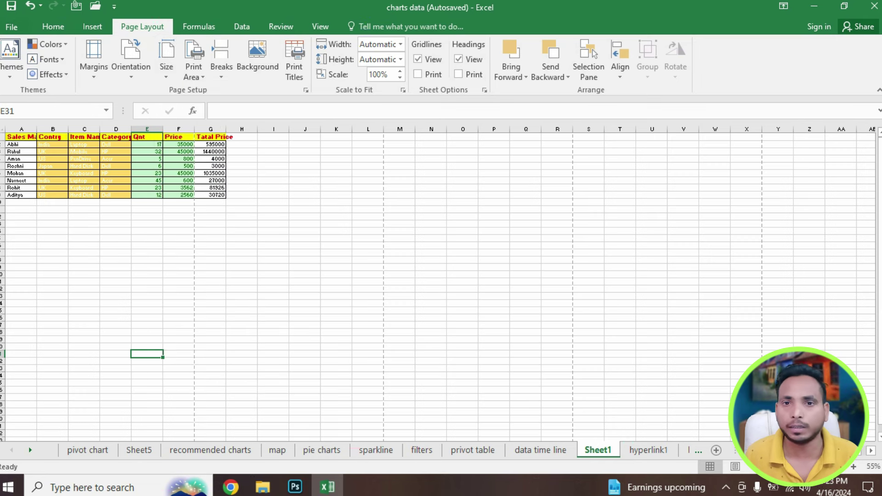
left_click(147, 238)
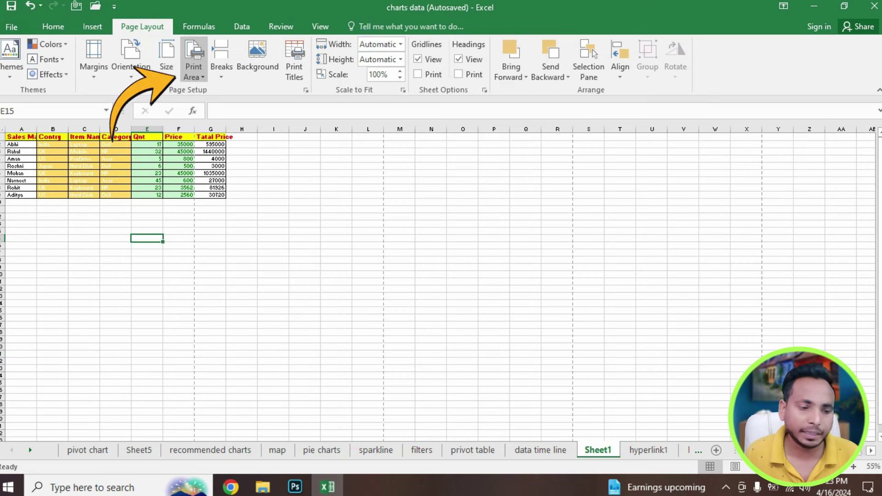
Set the print area to the Sales Man and Contry columns A1:B9
scroll(441, 253, "up", 5)
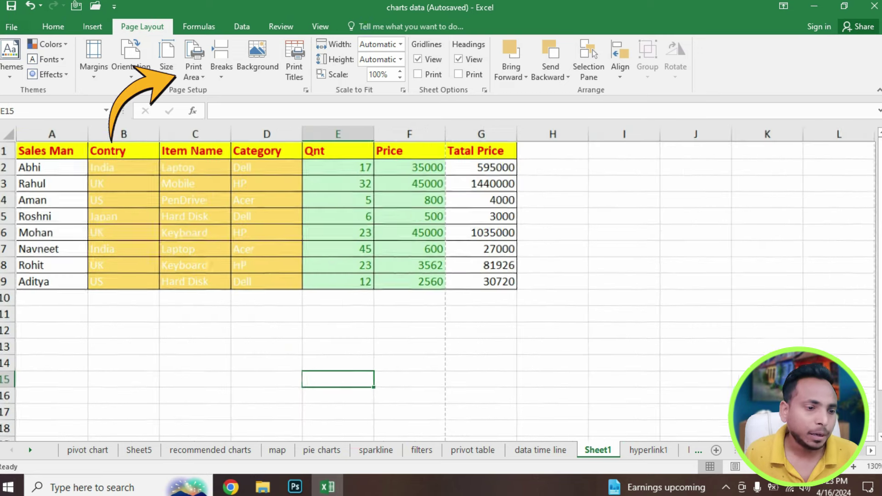
scroll(441, 253, "up", 2)
left_click(156, 223)
scroll(156, 222, "up", 1)
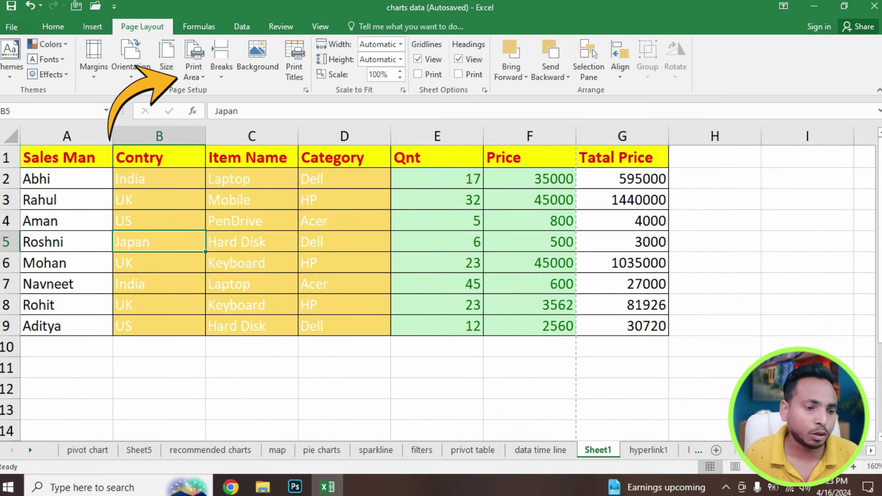
left_click_drag(66, 157, 159, 326)
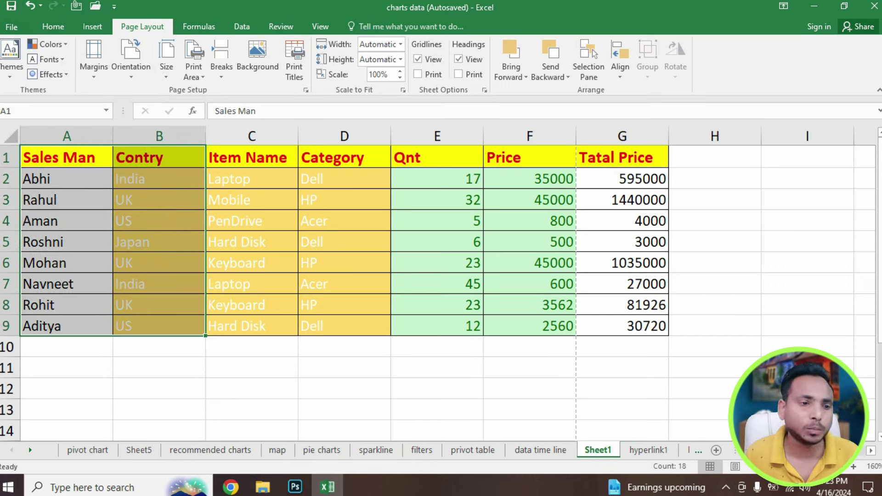
left_click(193, 71)
left_click(224, 91)
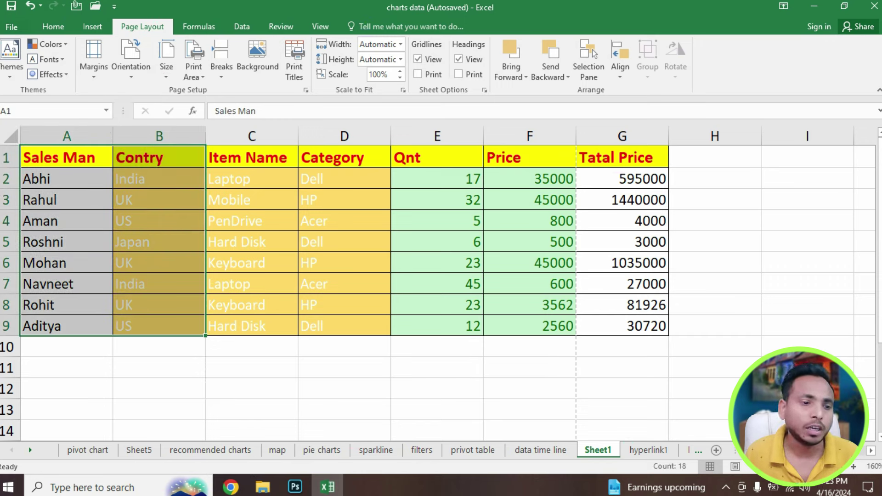
Preview the printout limited to columns A–B
left_click(251, 262)
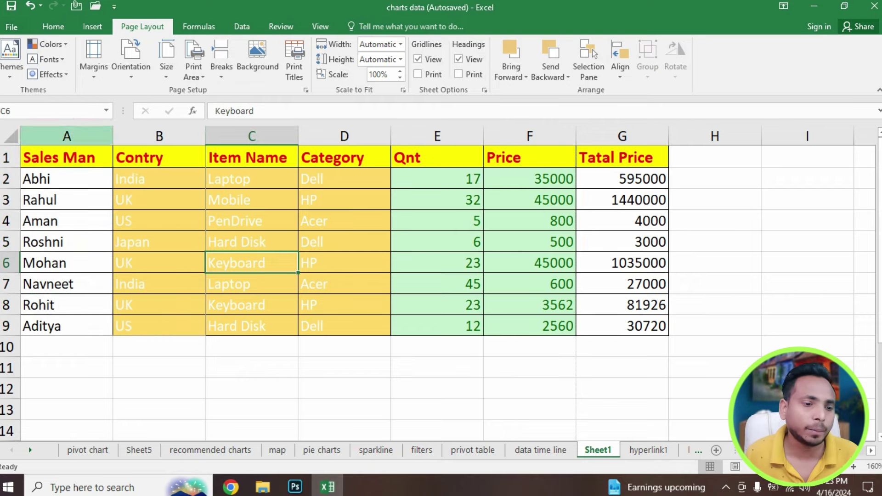
left_click(159, 263)
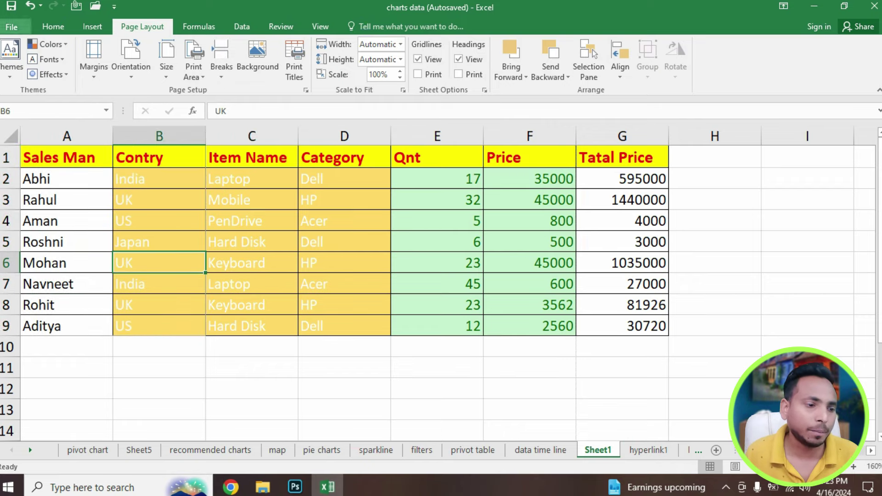
left_click(12, 27)
left_click(18, 183)
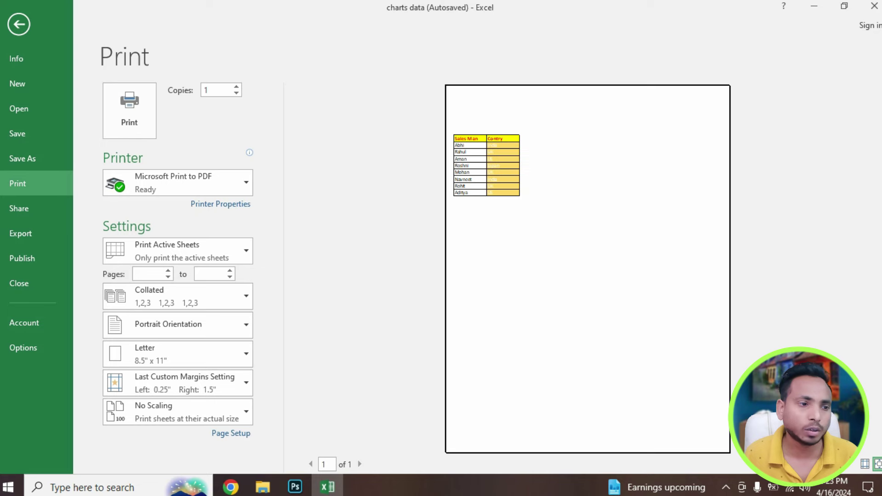
key("Escape")
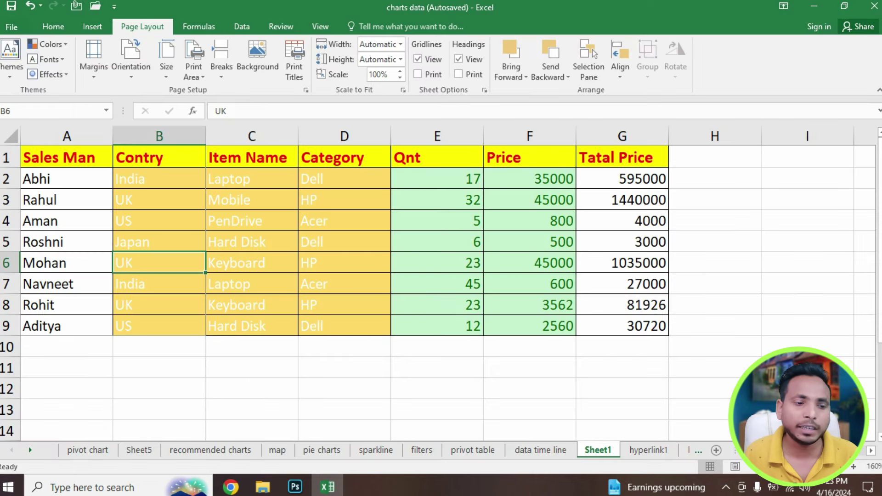
Clear the print area on Sheet1
left_click_drag(67, 178, 159, 283)
left_click(159, 284)
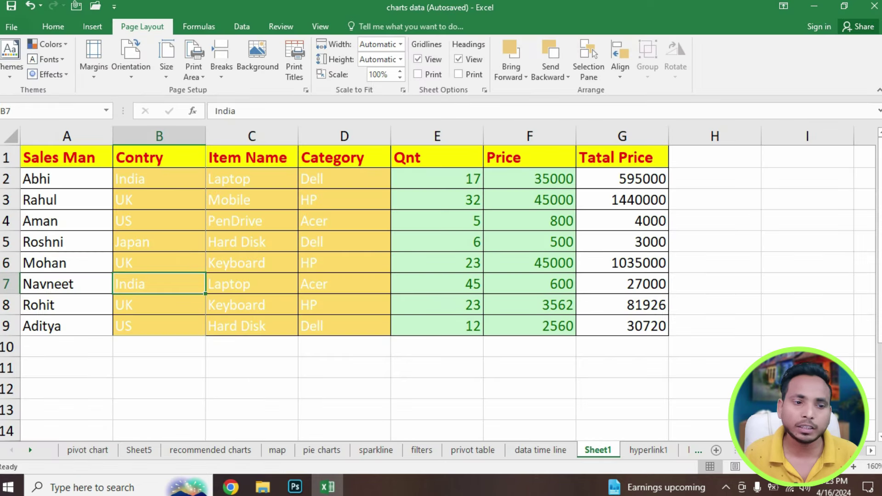
left_click(193, 69)
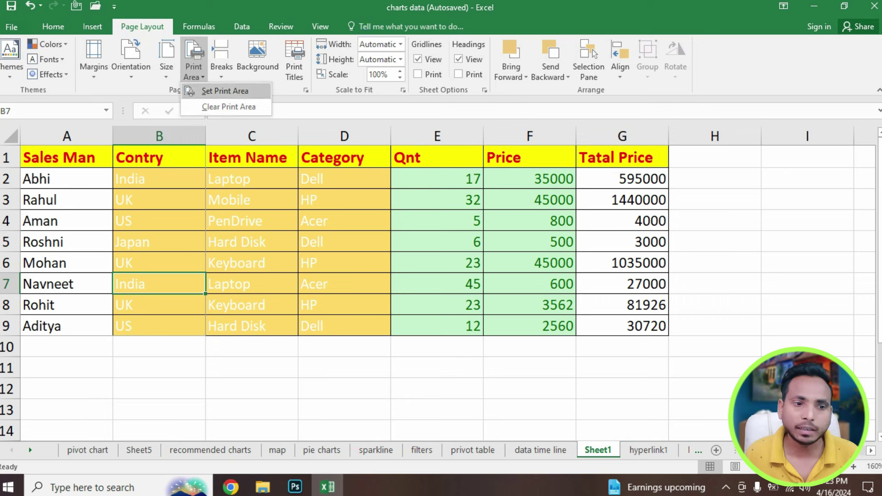
left_click(228, 107)
Preview the full sales table printing across two pages
key("Up")
key("Up")
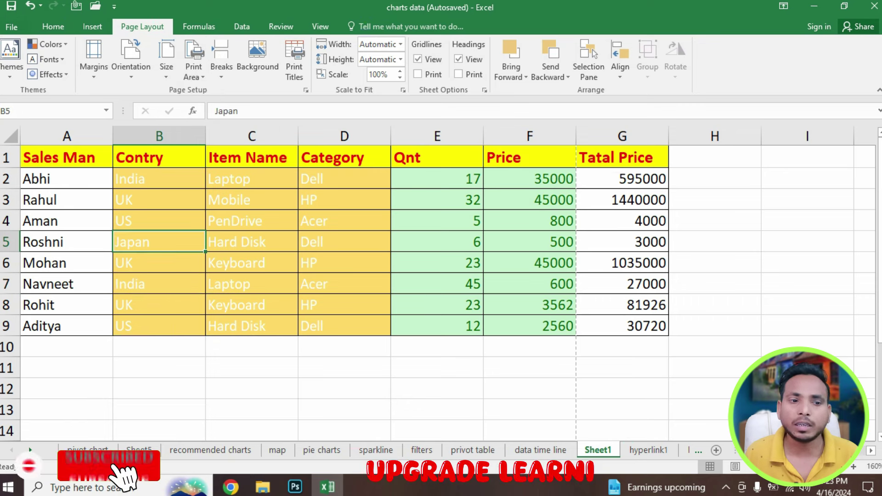
key("Up")
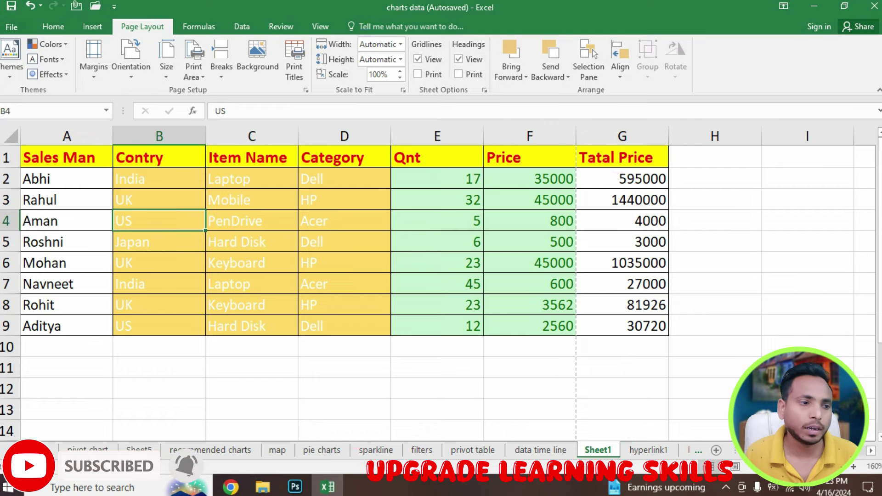
left_click(67, 242)
left_click(11, 26)
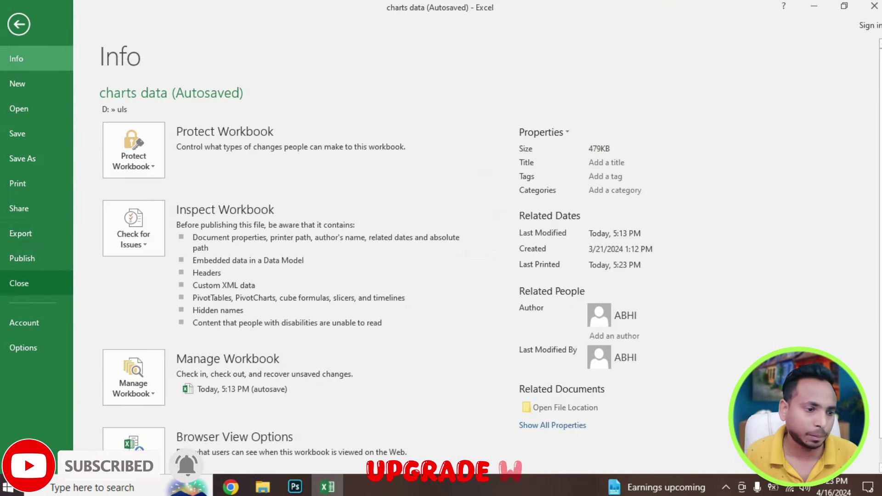
left_click(18, 183)
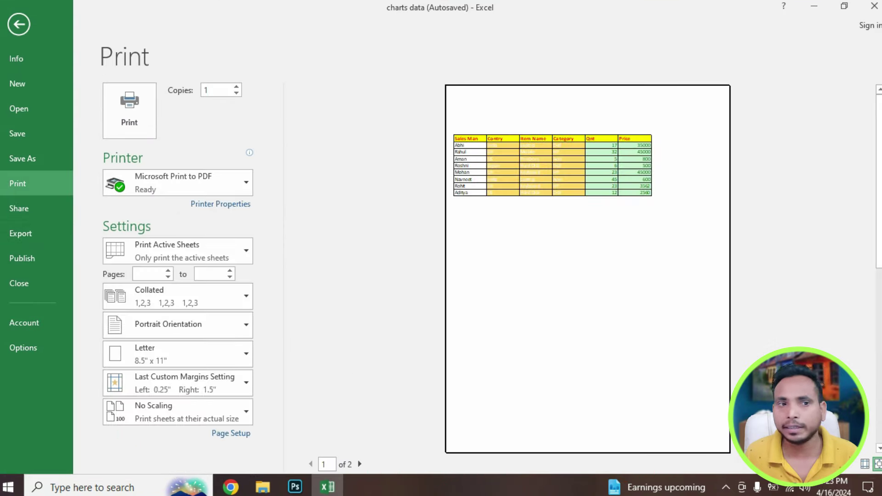
left_click(18, 24)
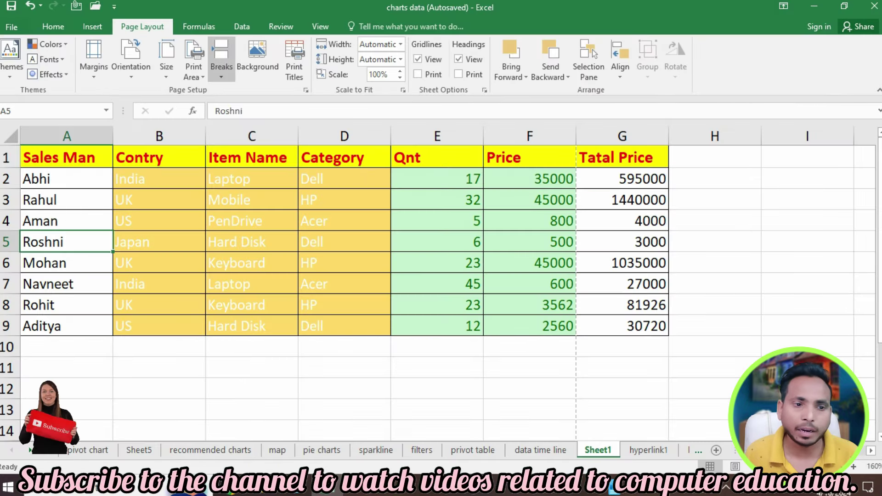
Remove the page break at cell C5 from the Breaks options
left_click(221, 60)
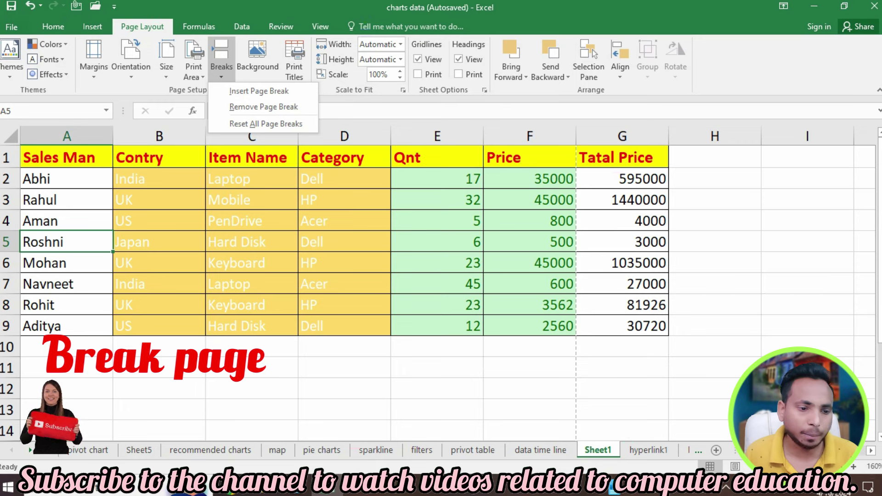
key("Escape")
left_click(252, 242)
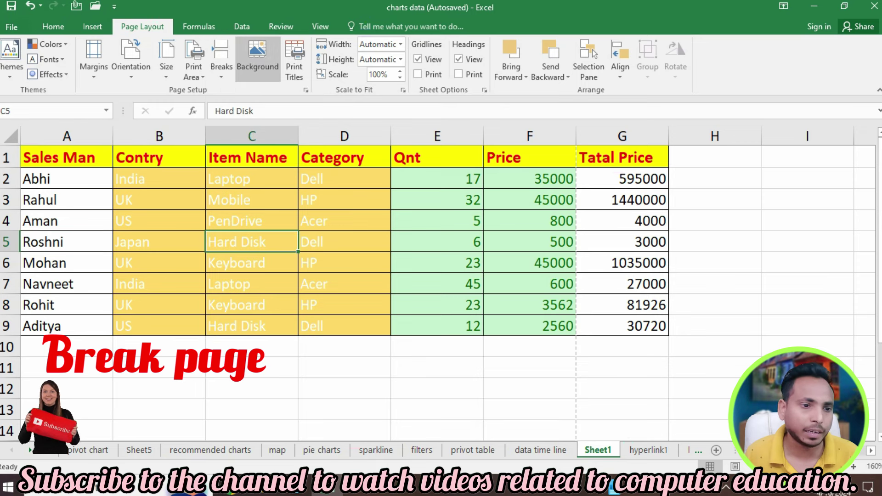
left_click(221, 59)
left_click(262, 106)
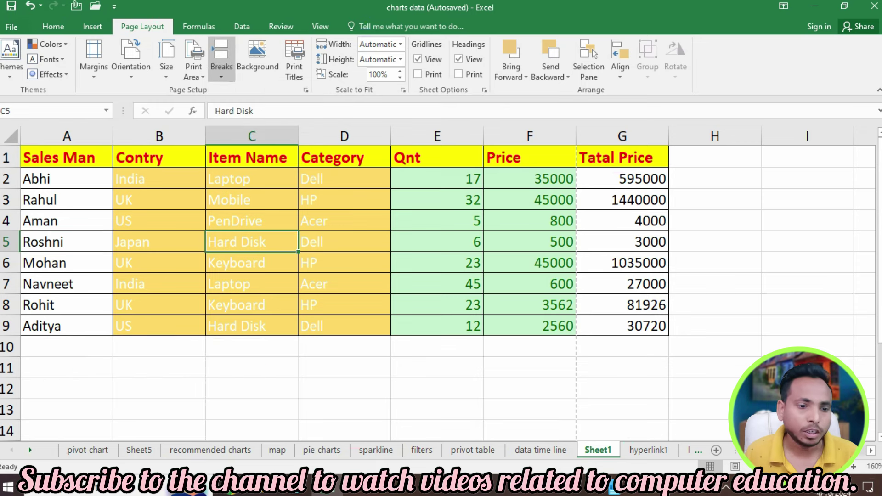
left_click(252, 284)
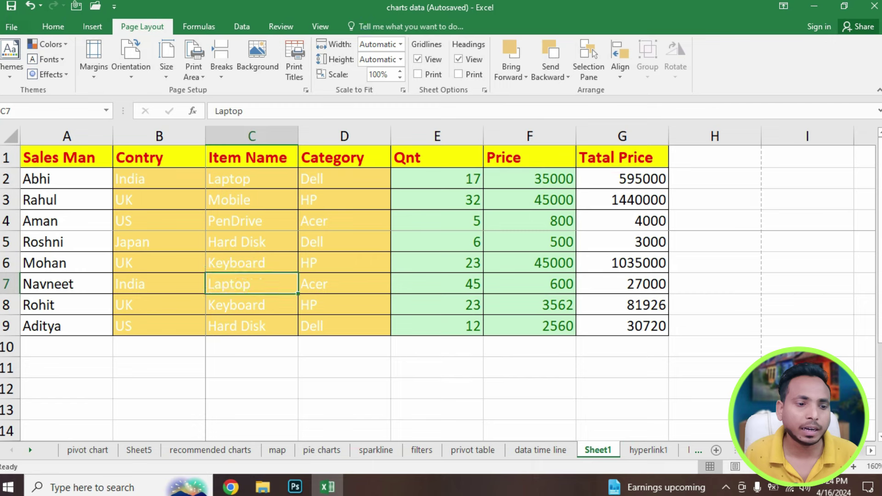
left_click(159, 199)
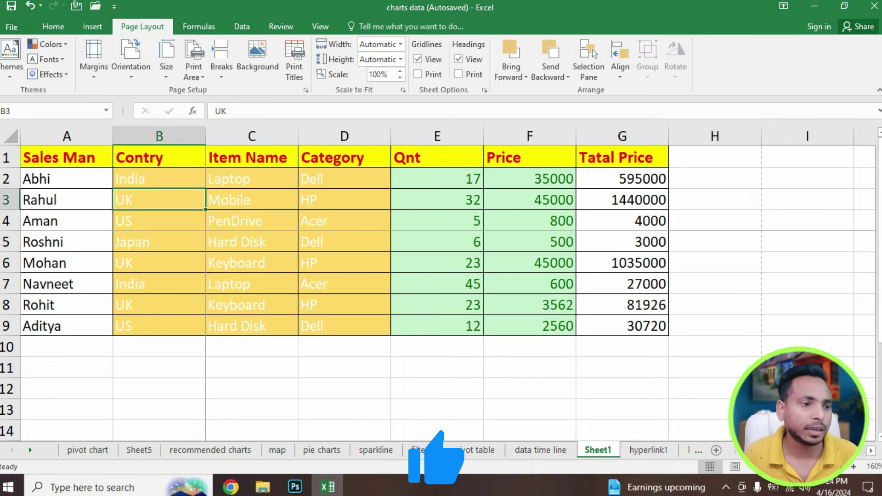
Check the sheet's print preview
left_click(11, 26)
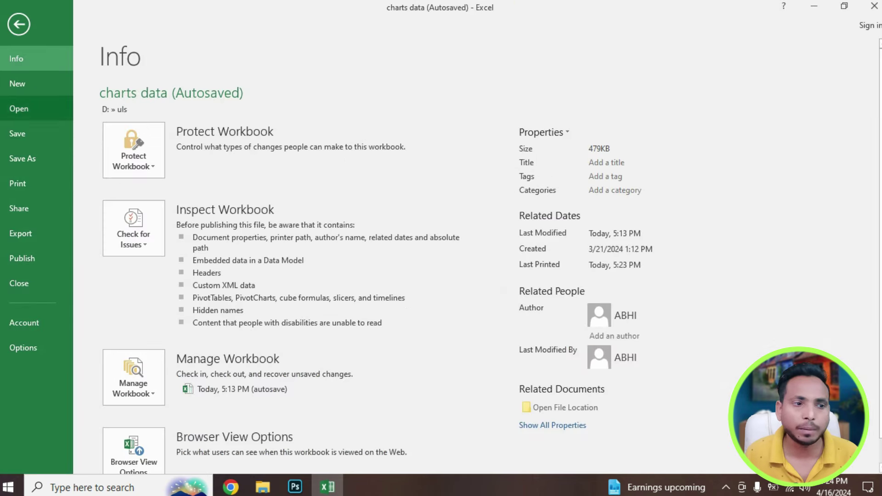
key("Escape")
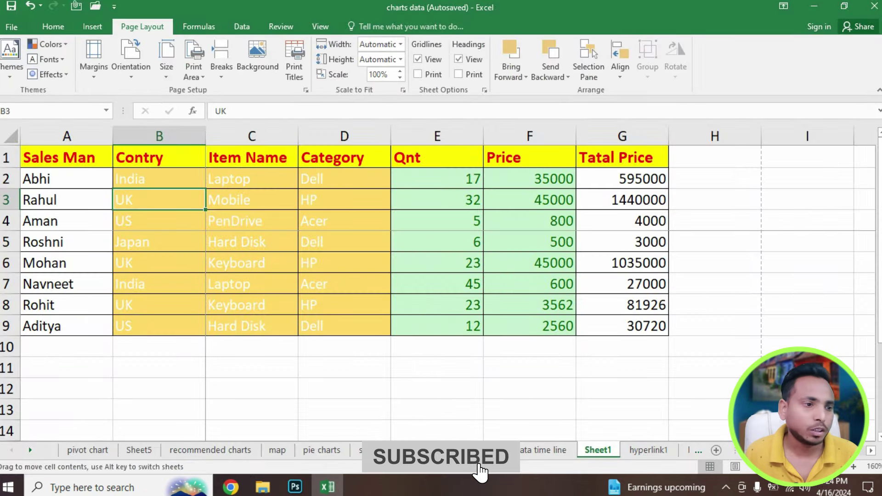
left_click(12, 26)
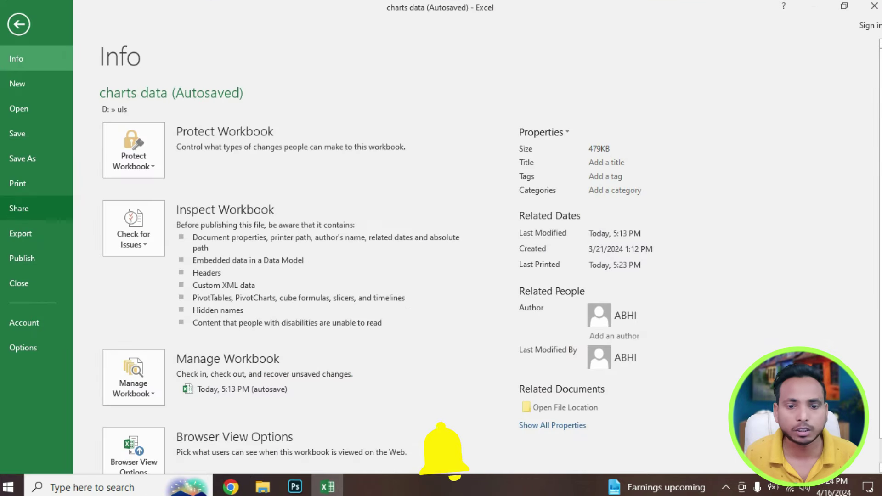
left_click(18, 183)
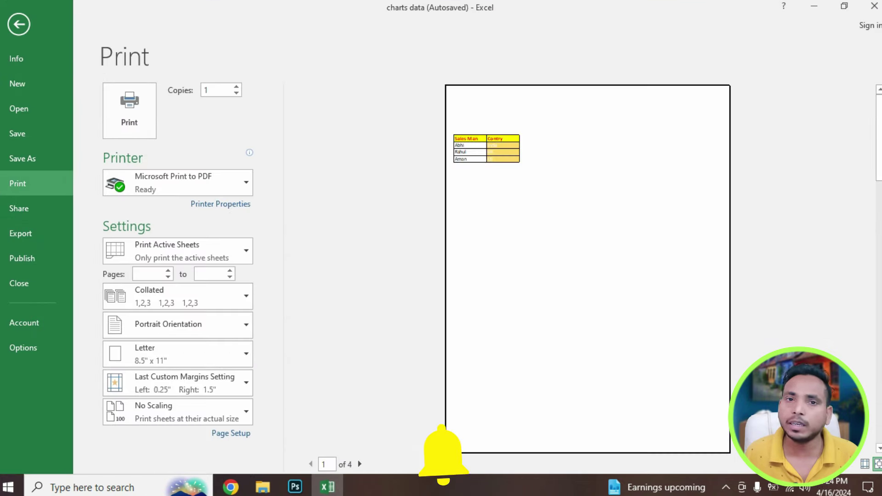
left_click(19, 23)
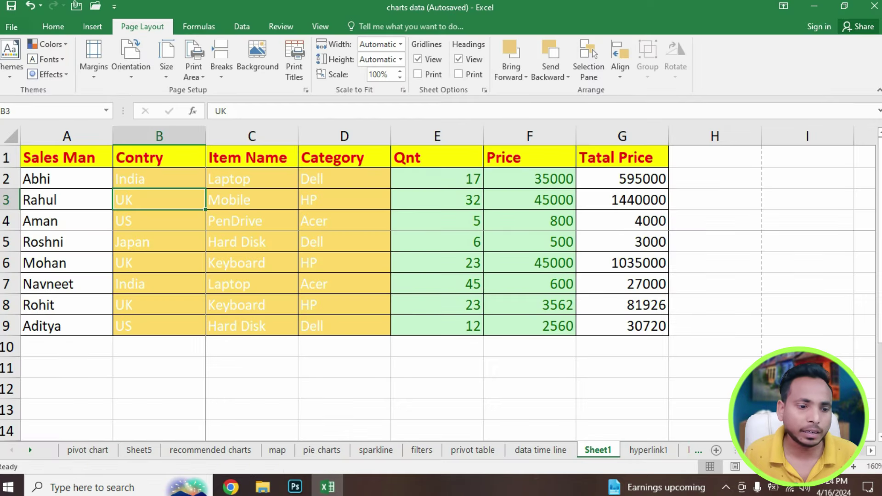
left_click(252, 284)
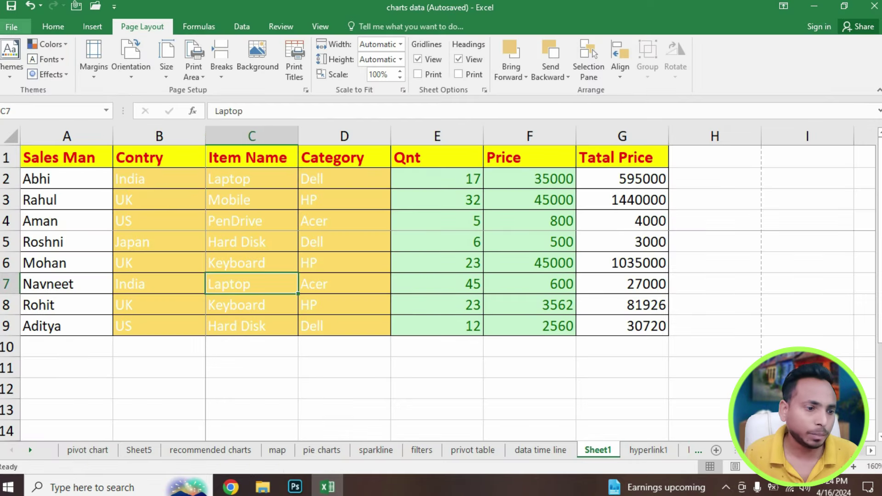
left_click(11, 27)
key("ctrl+p")
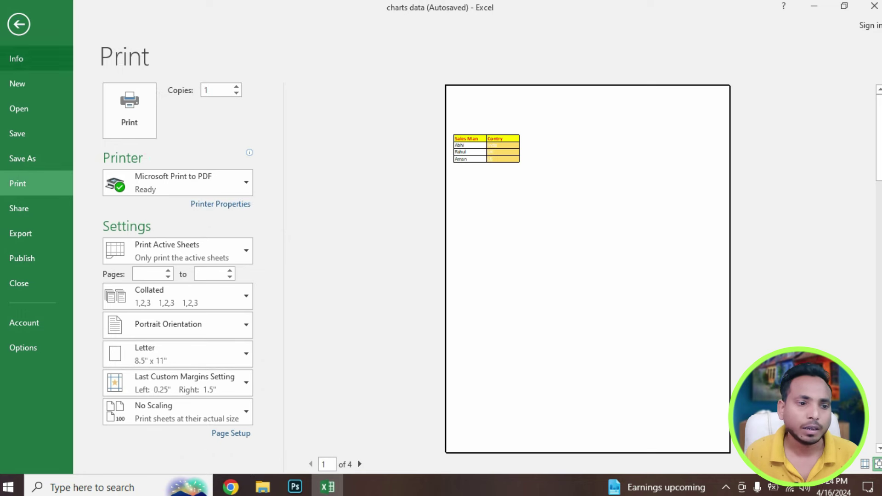
left_click(18, 24)
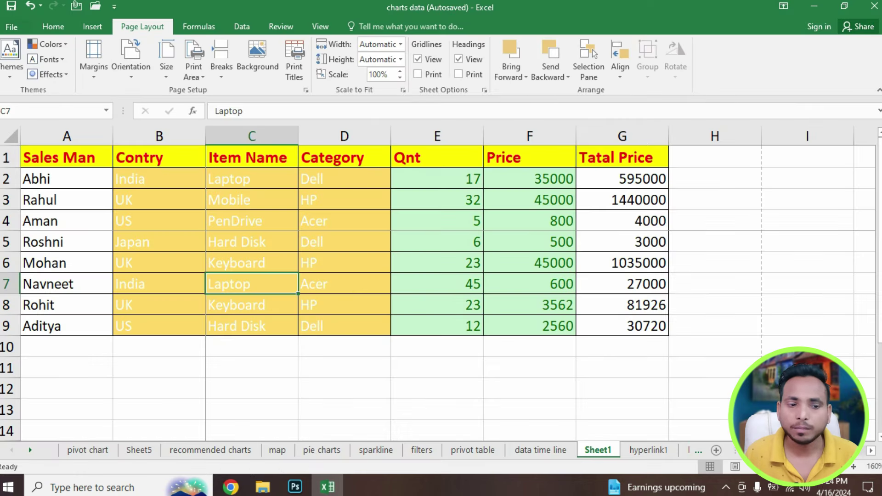
Reset all page breaks so the automatic break falls between columns F and G
key("Up")
key("Up")
key("Up")
key("Left")
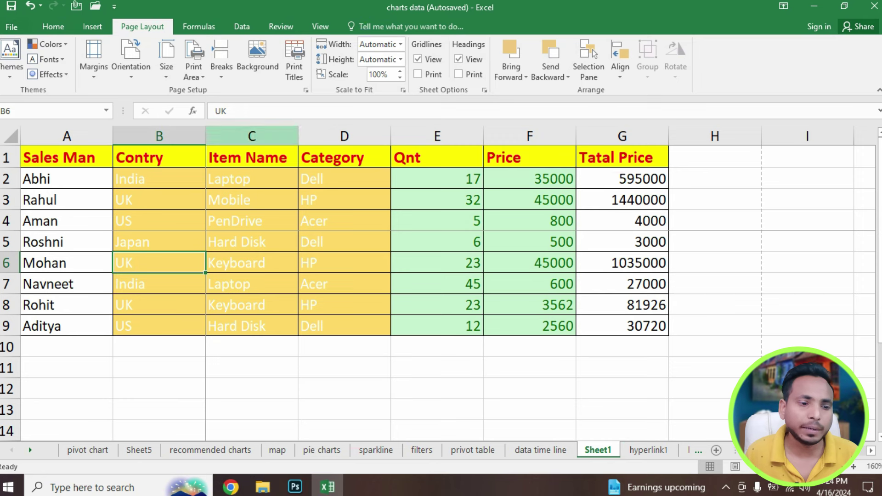
key("Down")
key("Down")
left_click(221, 60)
left_click(250, 106)
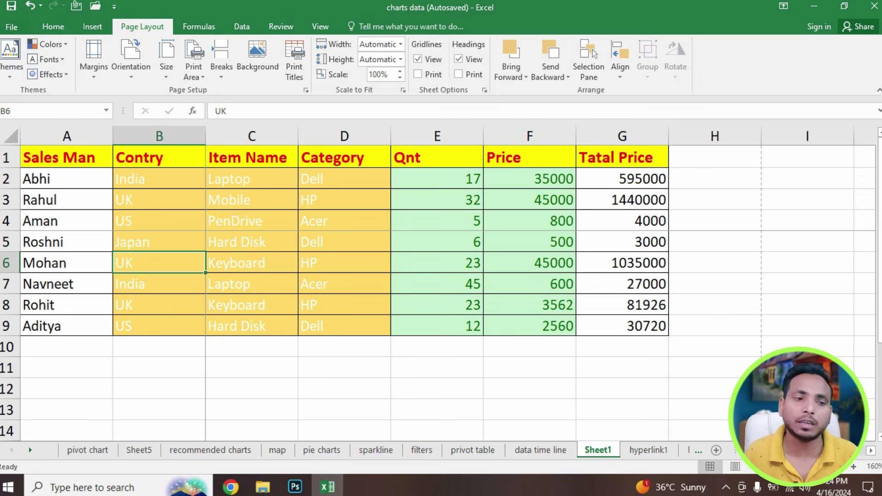
left_click(221, 60)
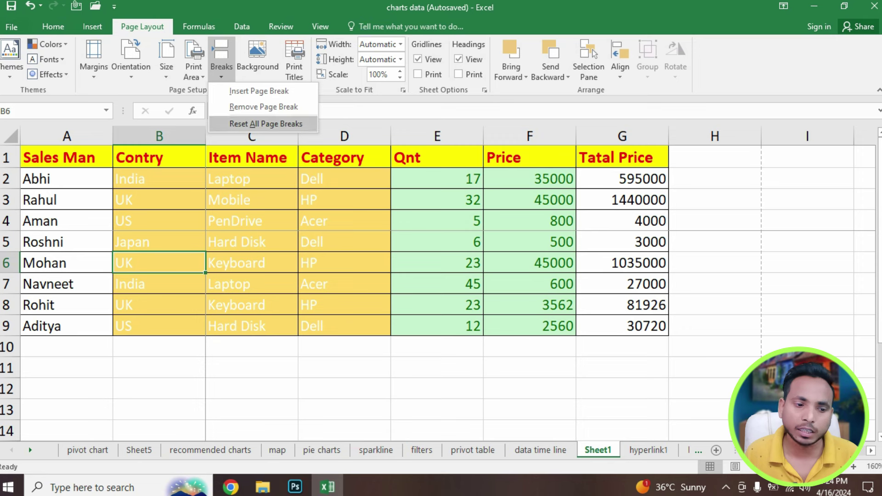
left_click(265, 123)
key("Up")
key("Up")
key("Right")
key("Left")
left_click(159, 200)
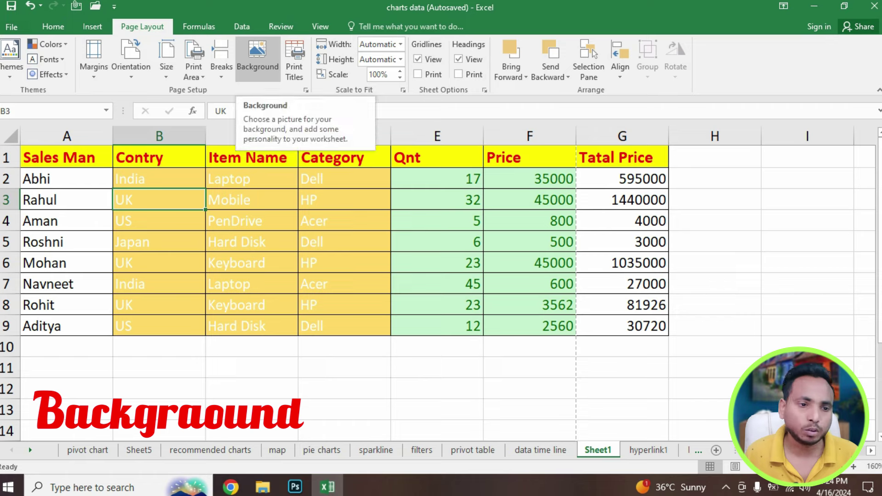
left_click(257, 55)
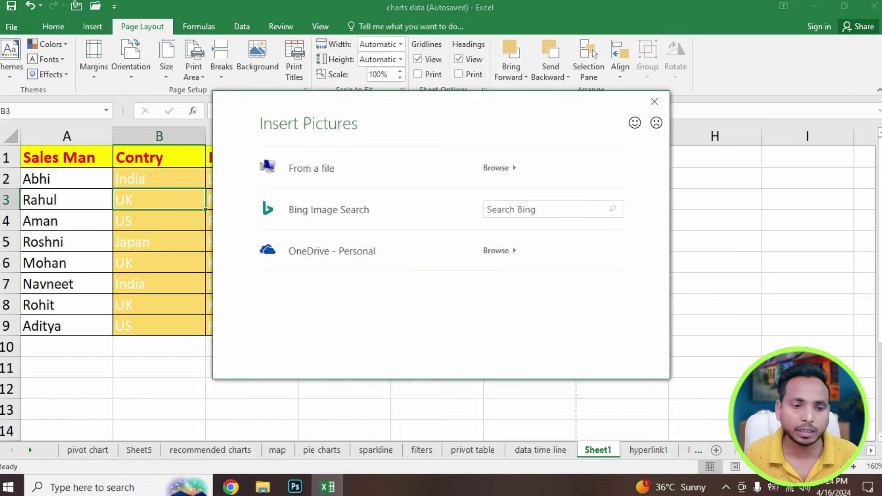
left_click(496, 168)
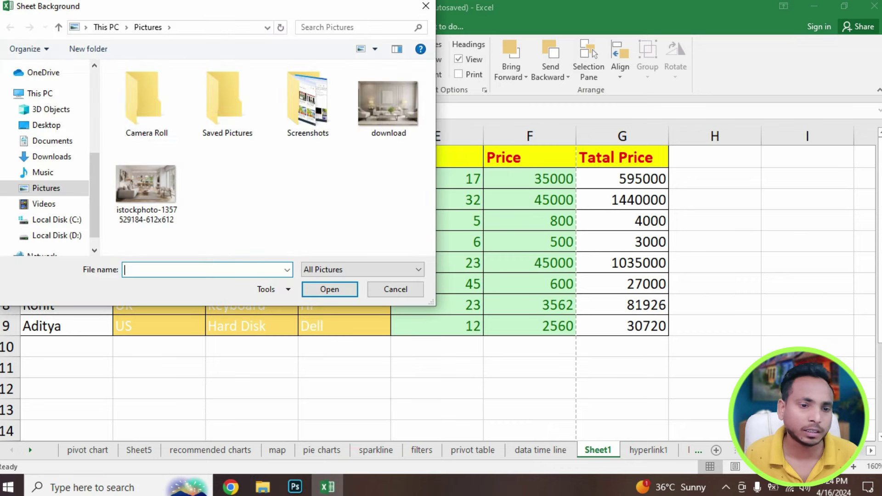
double_click(146, 189)
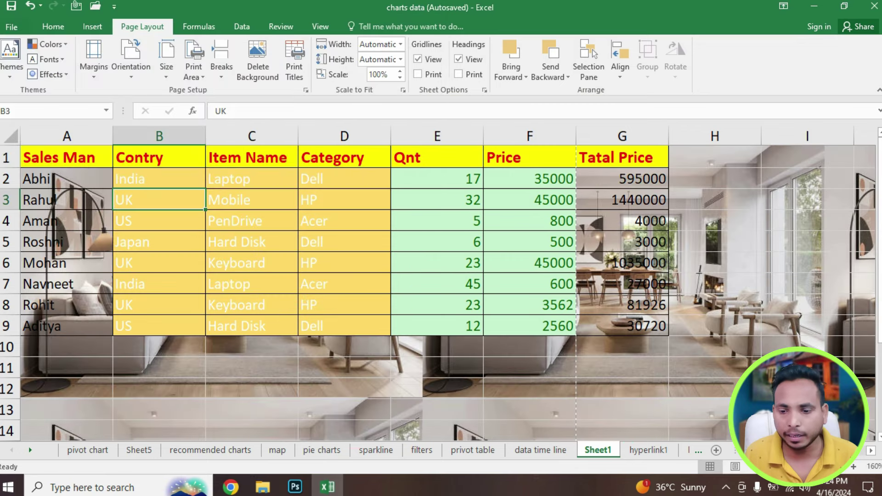
left_click_drag(877, 221, 877, 257)
mouse_move(579, 338)
left_mouse_down()
mouse_move(673, 394)
mouse_move(734, 415)
left_mouse_up()
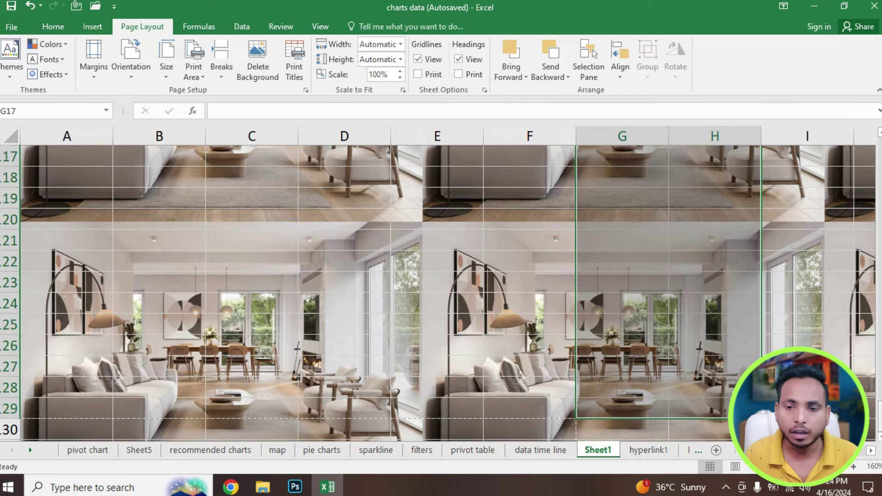
scroll(441, 294, "up", 2)
scroll(441, 294, "up", 4)
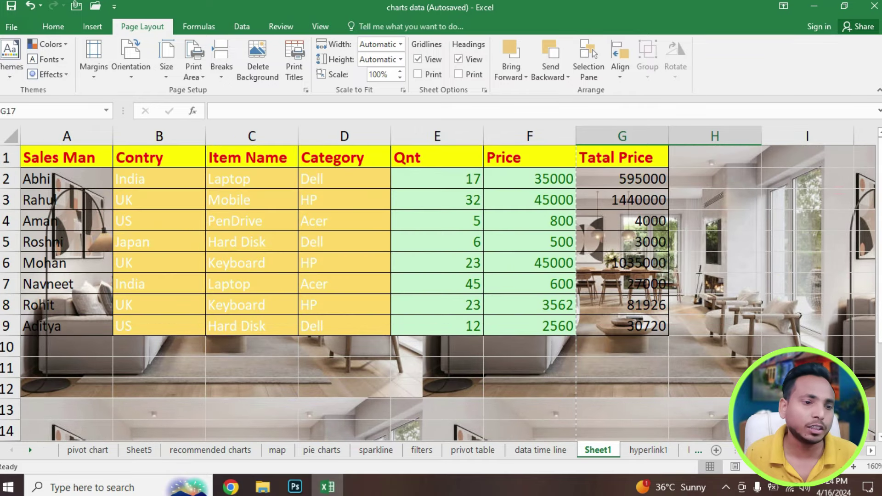
left_click(159, 200)
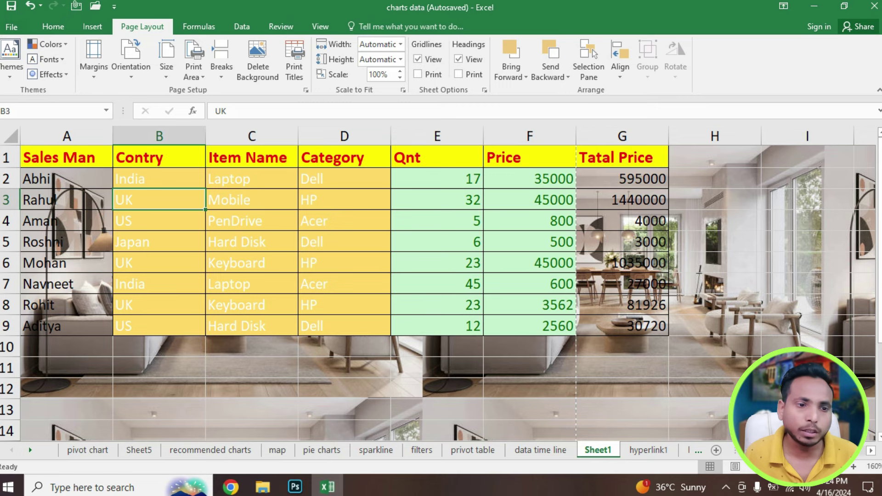
left_click(258, 62)
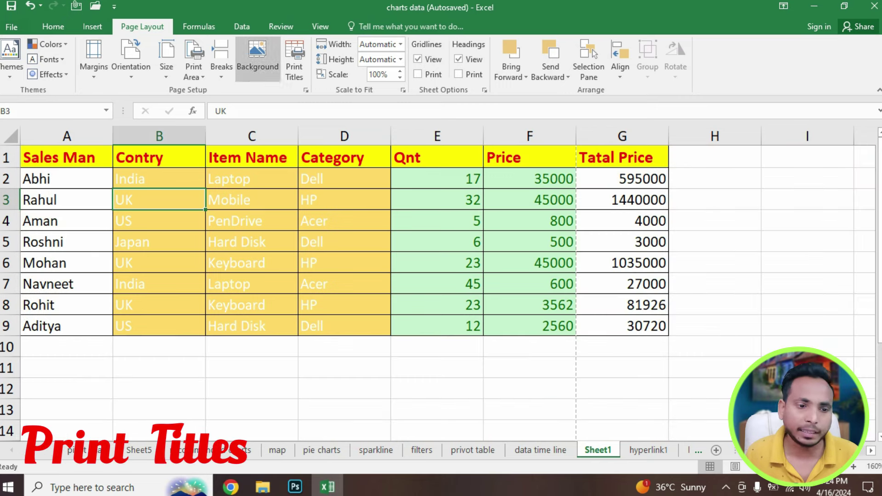
left_click(67, 200)
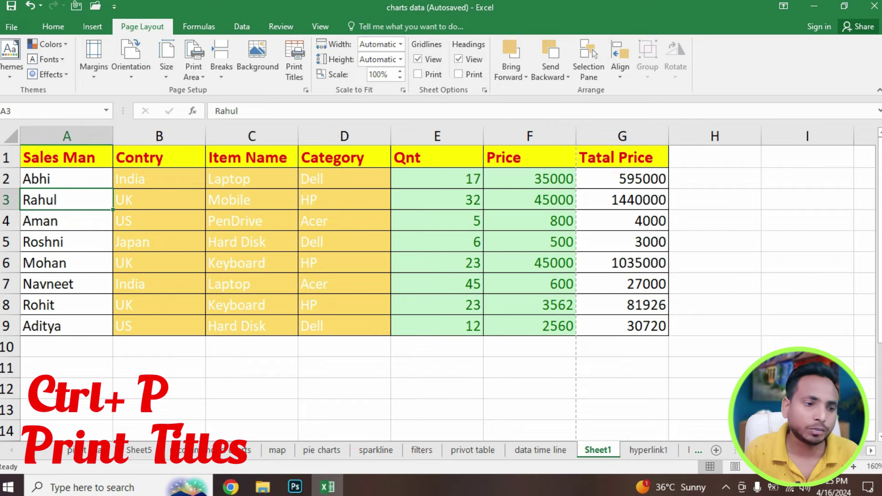
key("ctrl+p")
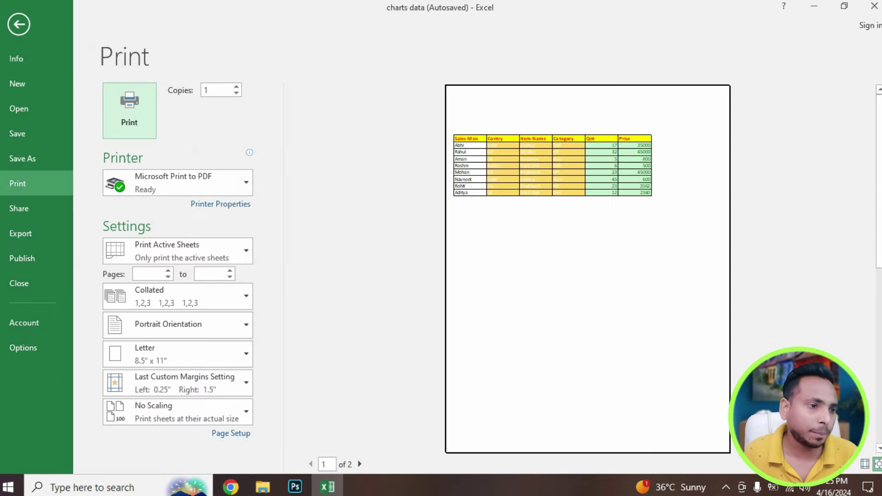
left_click(19, 25)
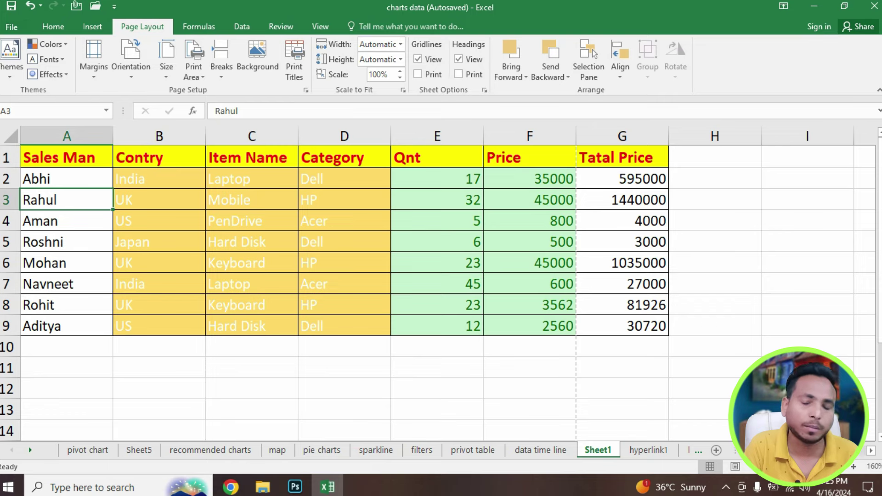
key("ctrl+p")
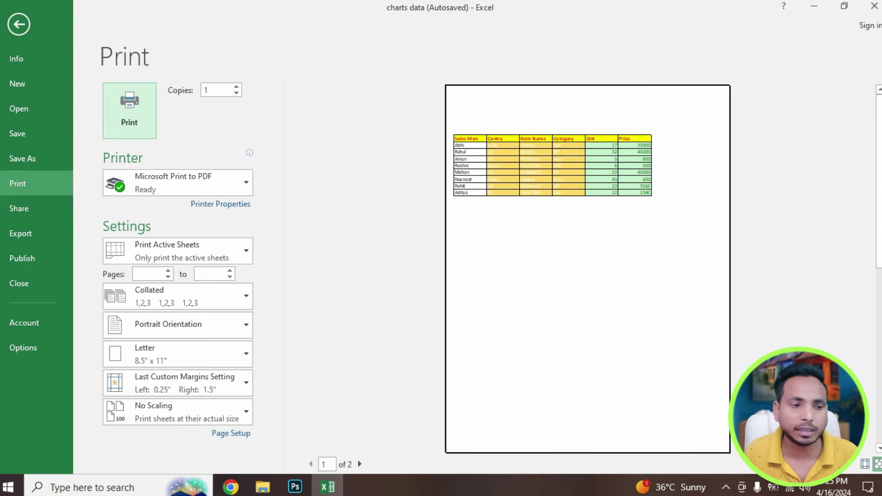
left_click(18, 24)
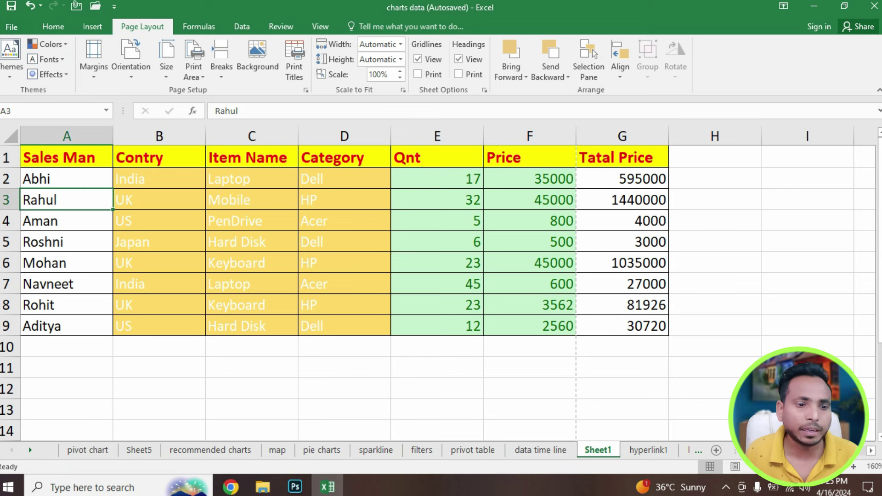
left_click(294, 59)
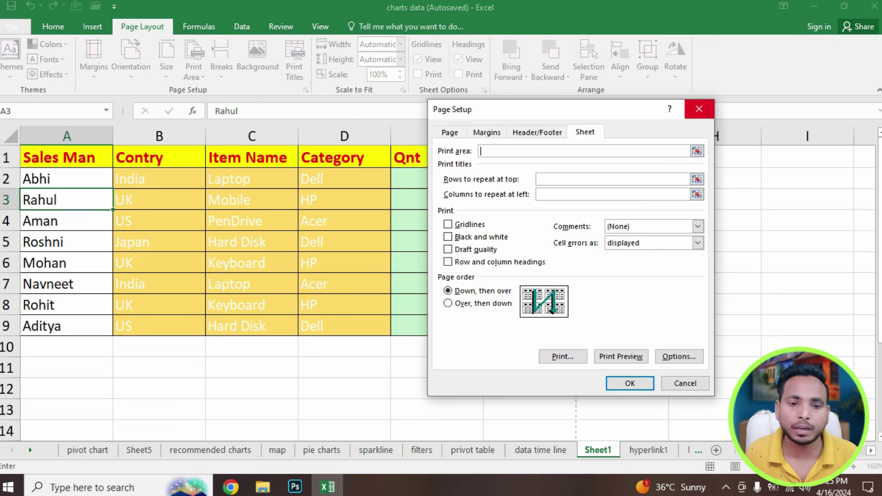
type("title")
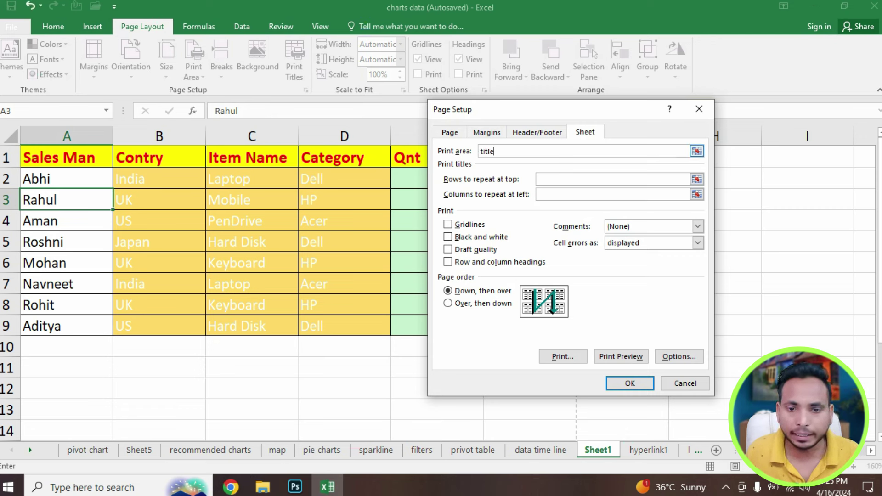
left_click(630, 383)
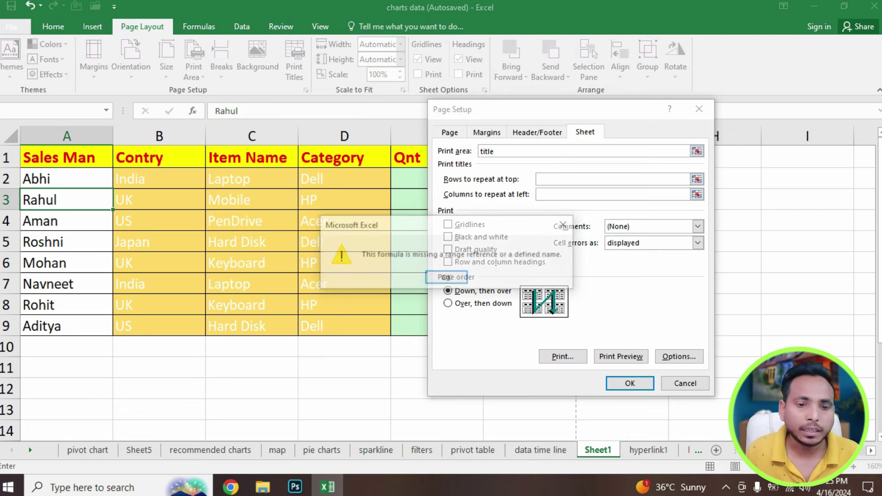
key("Return")
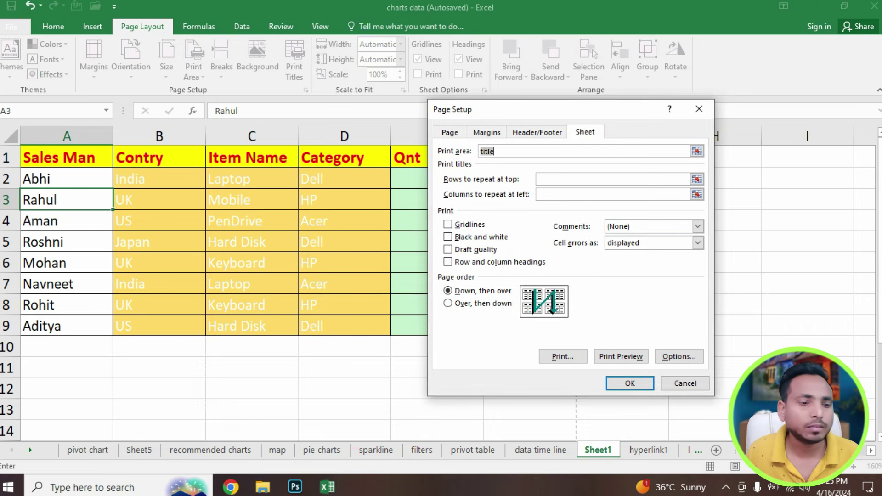
key("Escape")
left_click(159, 284)
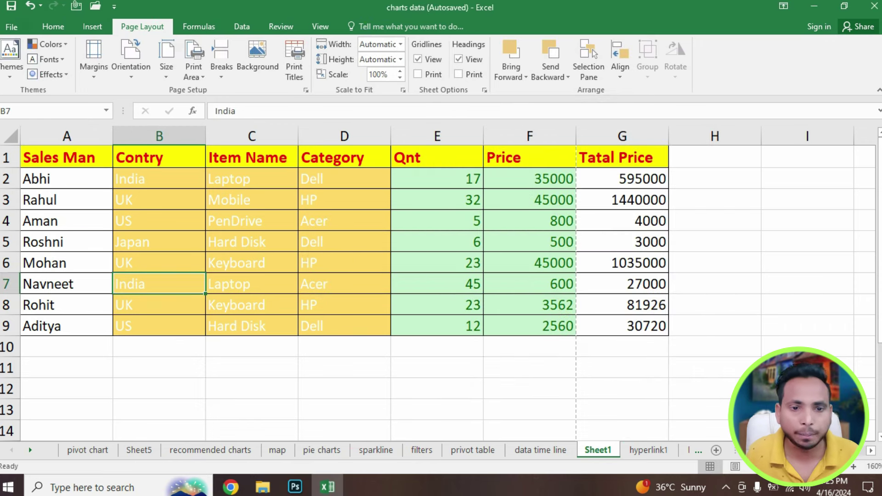
key("ctrl+p")
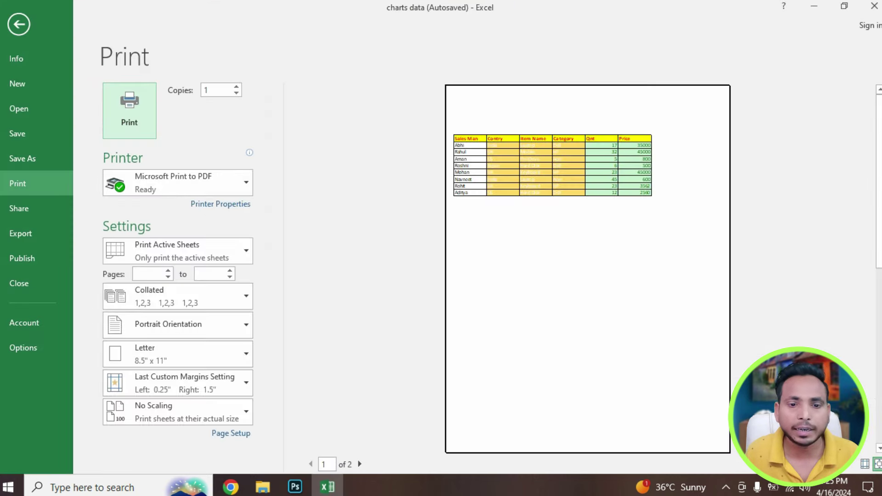
key("Escape")
key("ctrl+Home")
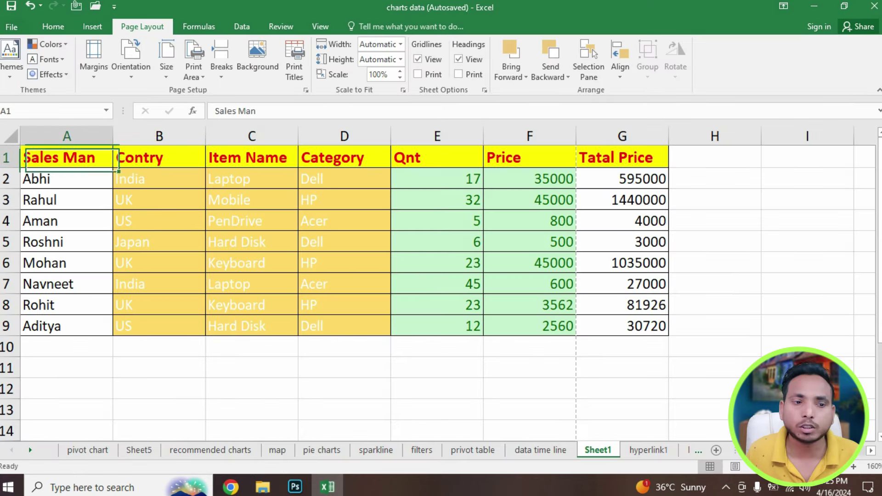
Open Print Titles, close it without changes, and select header cell B1
left_click(294, 60)
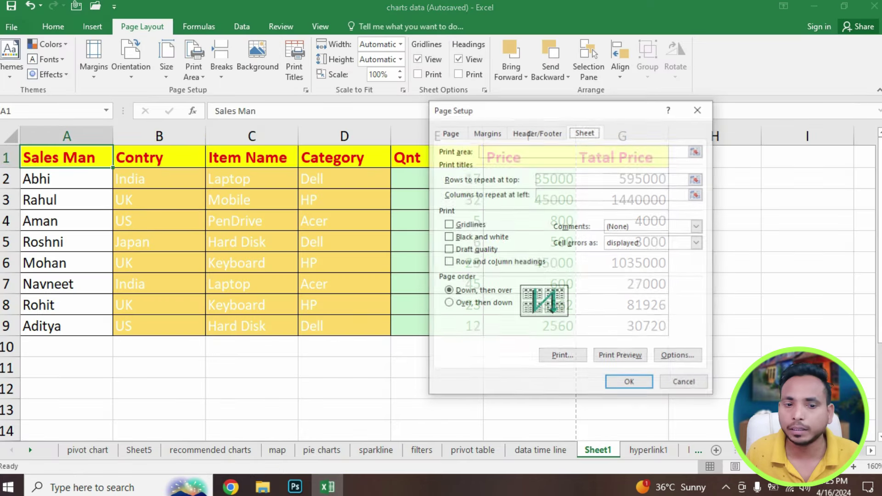
left_click(583, 150)
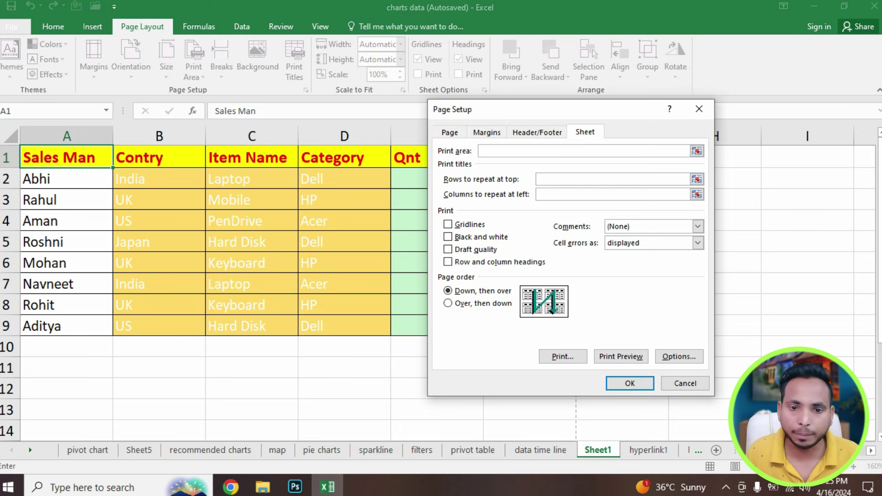
left_click_drag(505, 109, 500, 86)
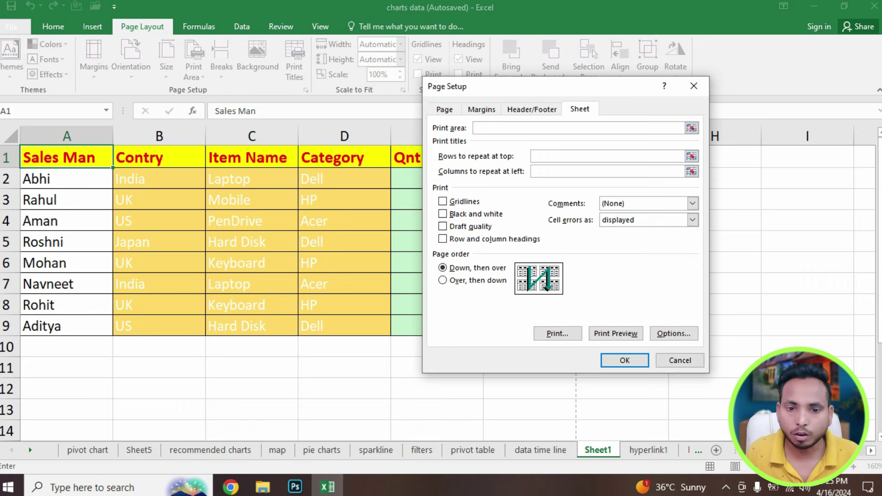
left_click(694, 86)
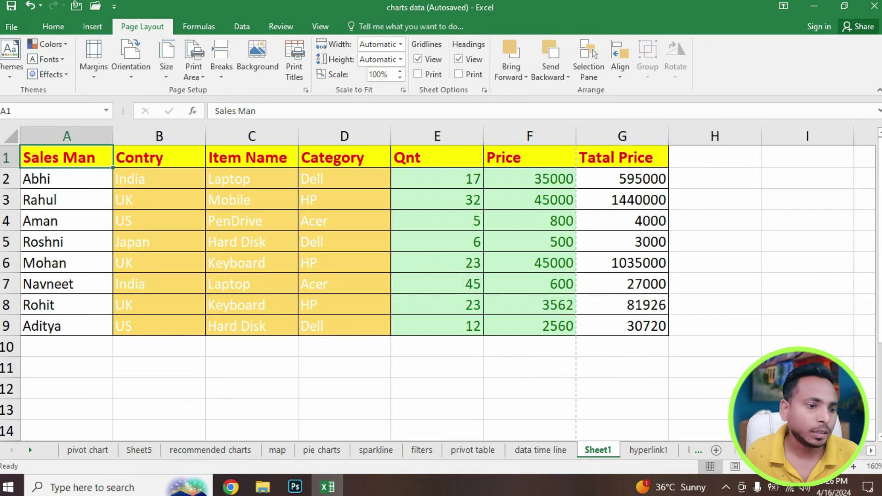
left_click(6, 305)
left_click(159, 242)
left_click(159, 221)
left_click(159, 157)
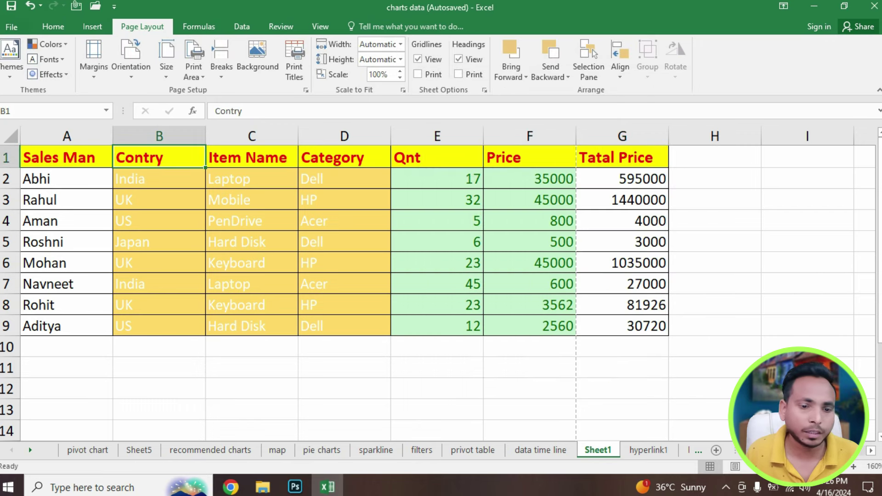
Set row 1 ($1:$1) as the rows to repeat at top of every page
left_click(294, 60)
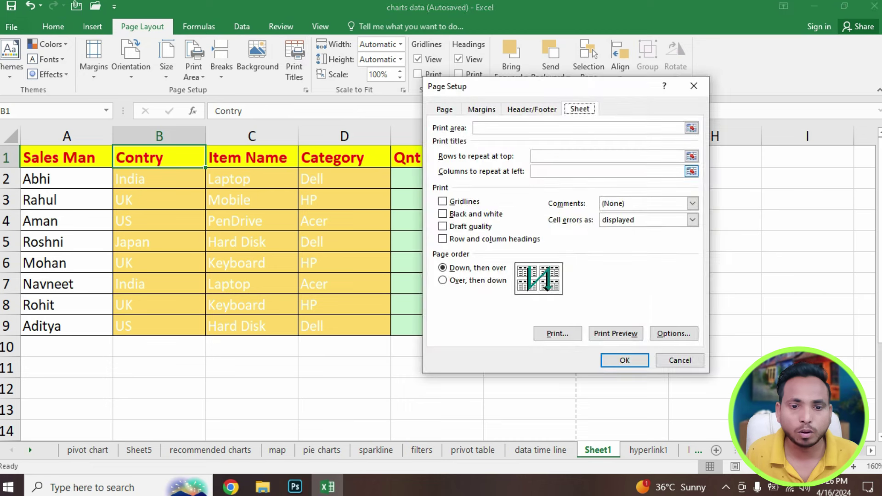
left_click(606, 156)
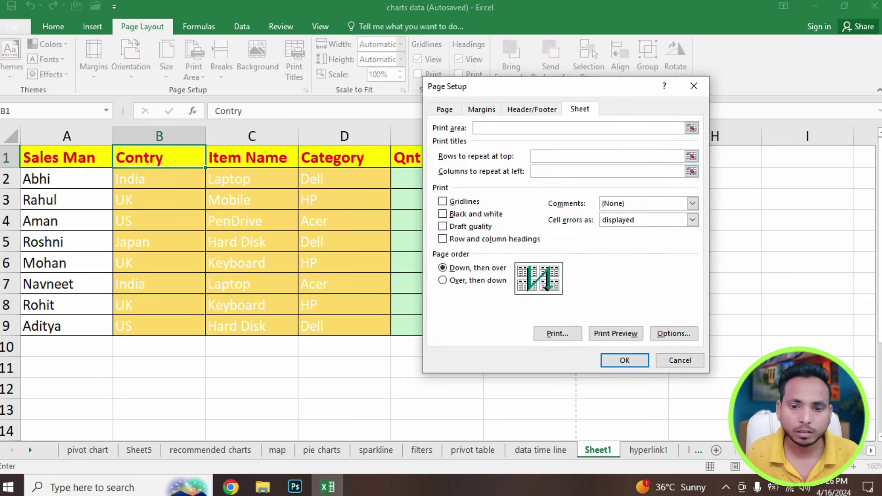
left_click(691, 156)
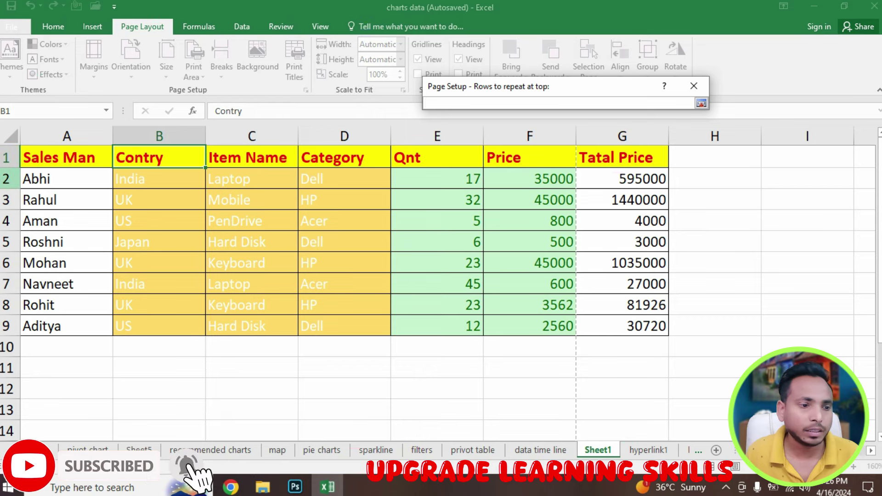
left_click(6, 158)
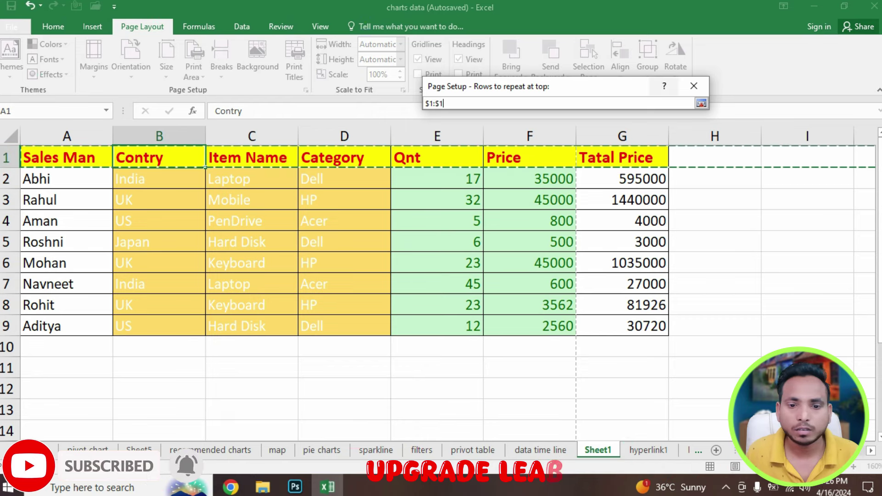
left_click(701, 103)
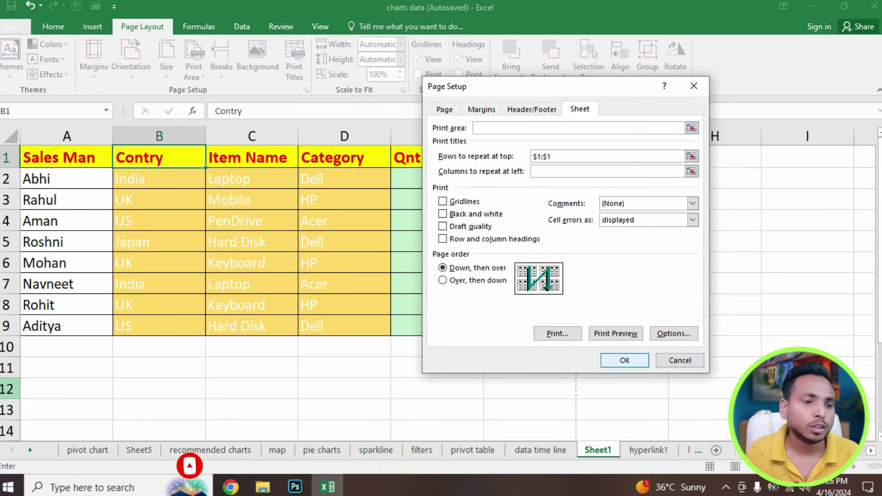
key("Return")
left_click(245, 239)
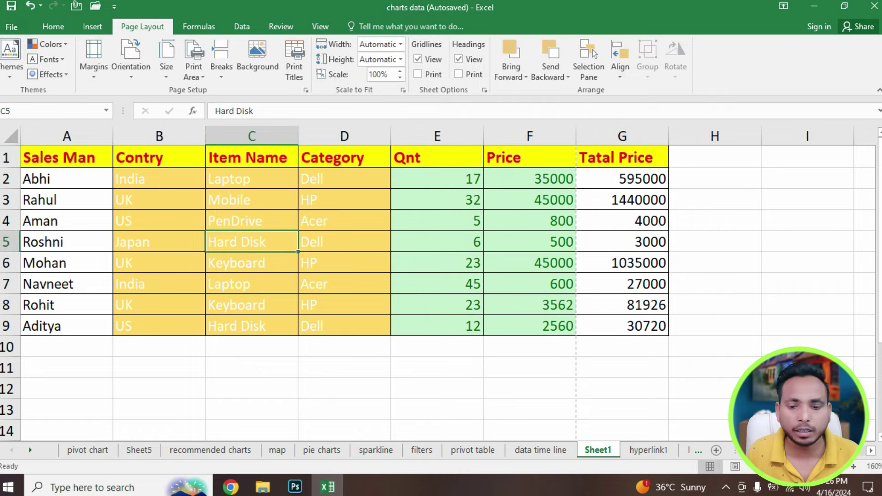
Fill the sales data from A2:G9 down to row 138
mouse_move(42, 179)
left_mouse_down()
mouse_move(643, 326)
mouse_move(670, 429)
left_mouse_up()
left_click(530, 303)
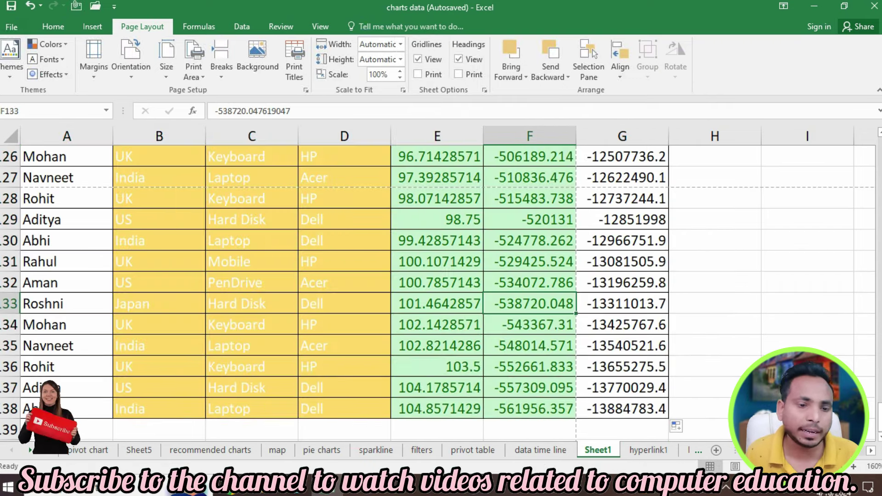
scroll(436, 285, "up", 9)
scroll(436, 285, "up", 10)
scroll(436, 285, "up", 12)
scroll(436, 285, "up", 11)
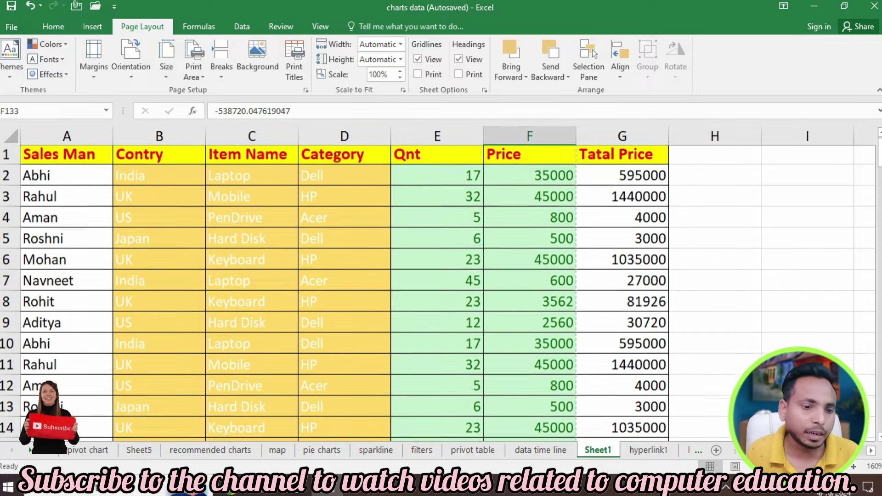
left_click(252, 239)
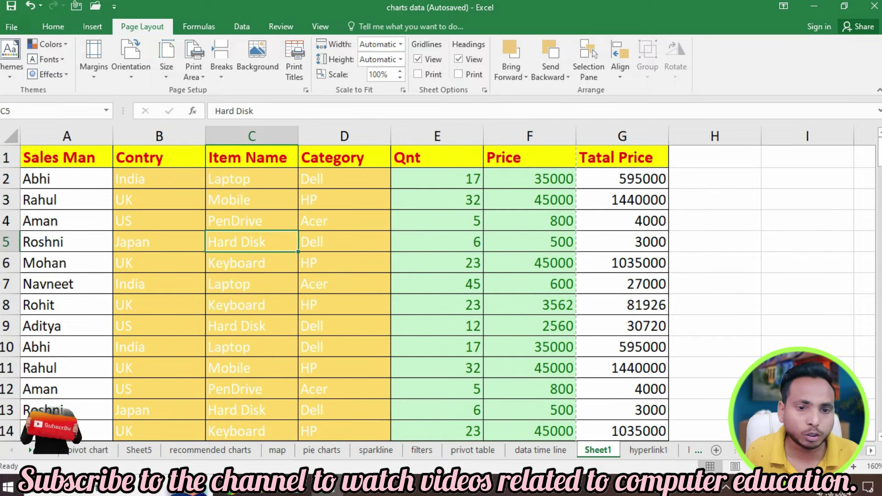
Preview the 8-page printout, checking page 3, then return to the Print Titles row setting
key("ctrl+p")
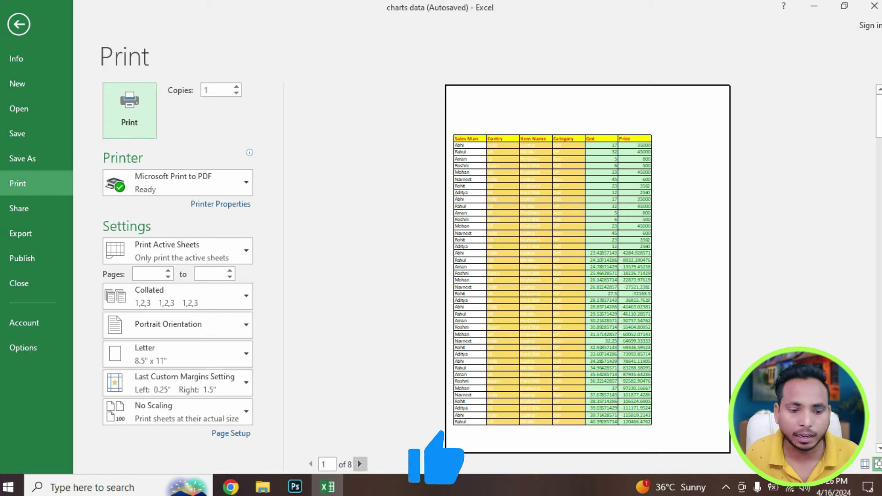
left_click(360, 464)
left_click(360, 464)
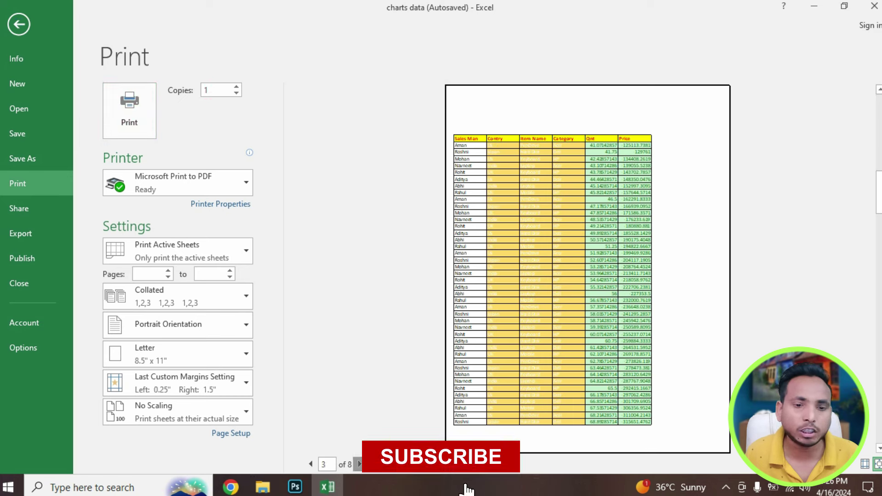
scroll(480, 470, "up", 1)
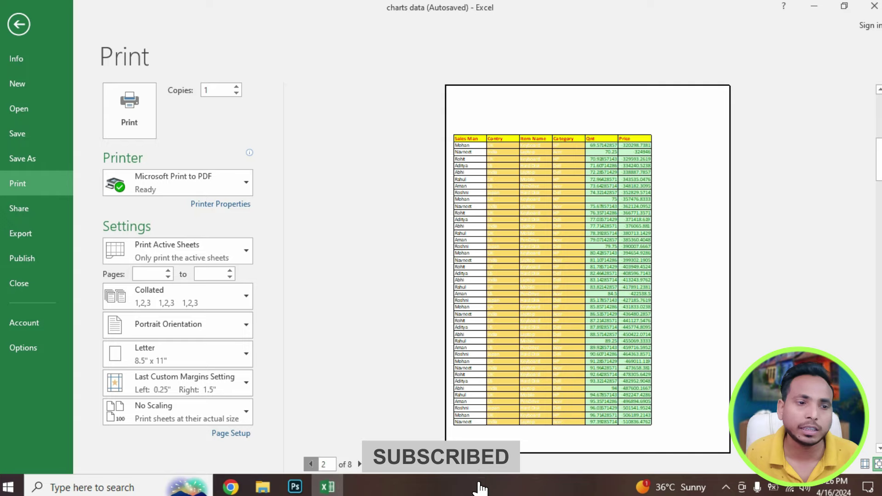
key("Escape")
left_click(294, 60)
left_click(606, 156)
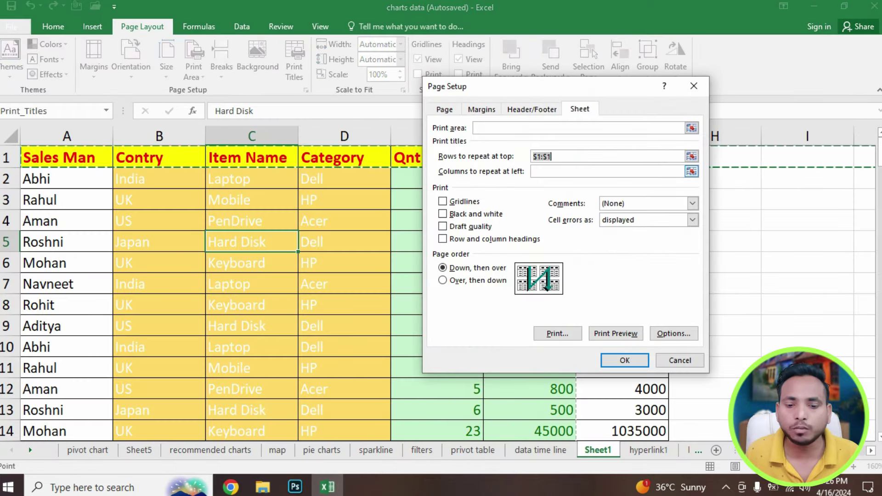
Clear the $1:$1 rows to repeat at top and confirm page 2 prints without headers
key("Delete")
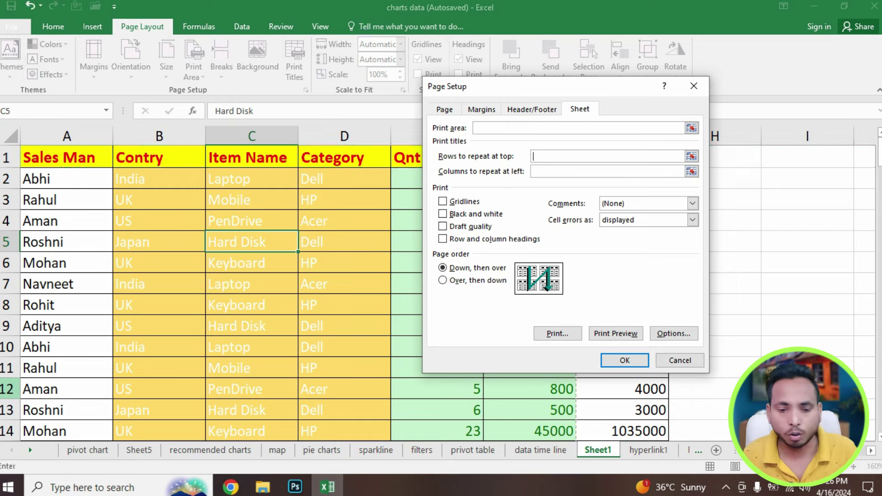
key("Return")
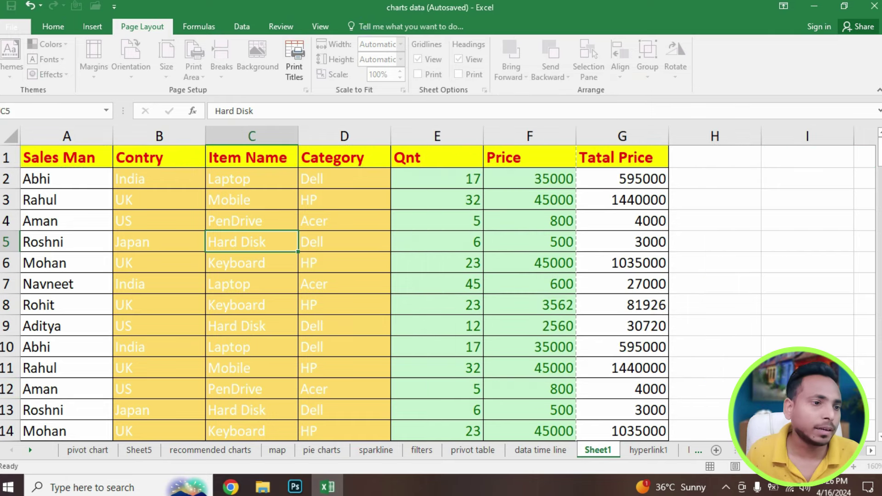
left_click(159, 263)
left_click(11, 26)
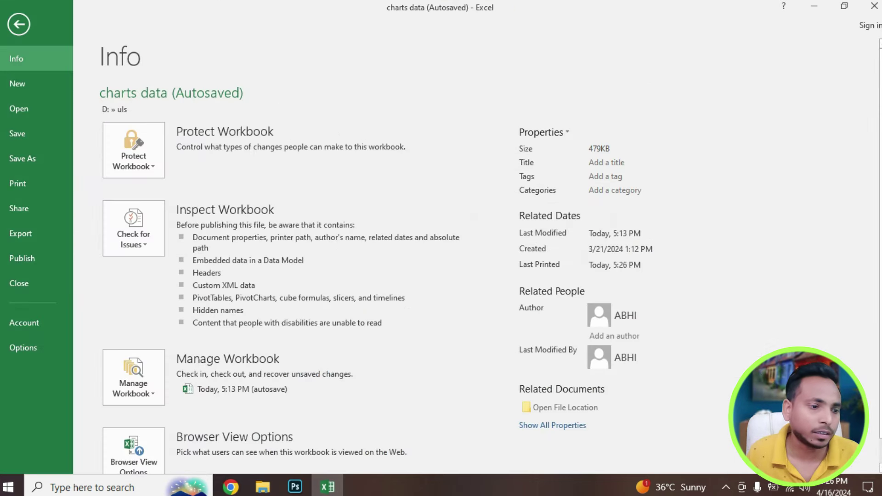
left_click(18, 183)
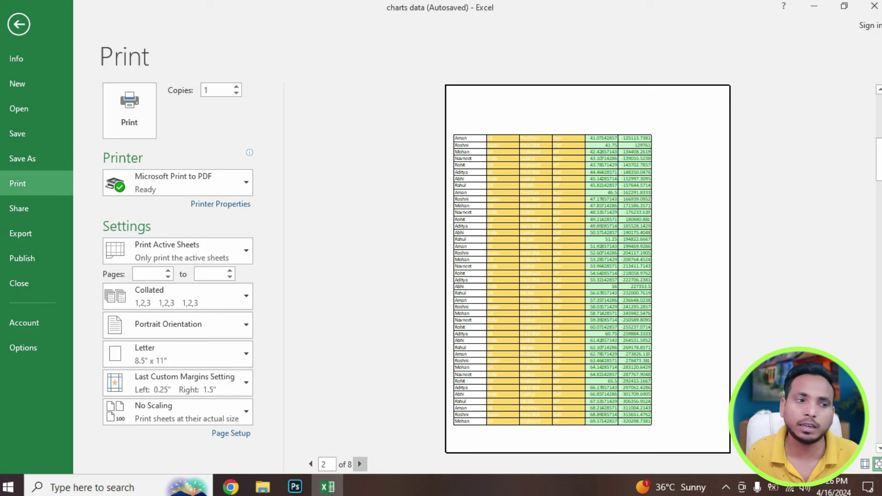
key("Escape")
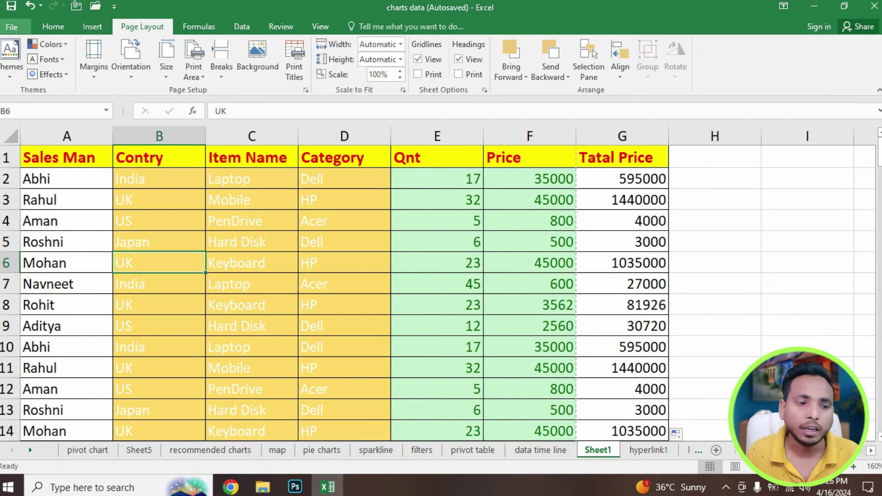
Set row 1 ($1:$1) back as the rows to repeat at top of every page
left_click(252, 242)
left_click(159, 158)
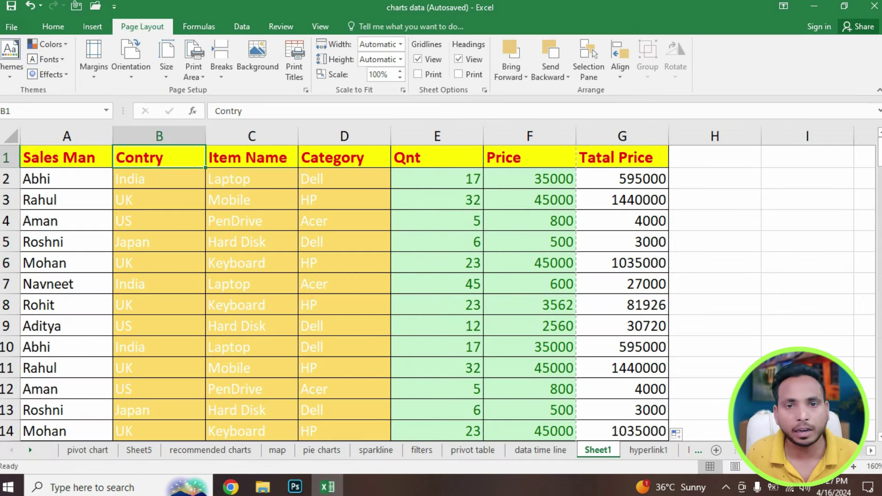
left_click(294, 59)
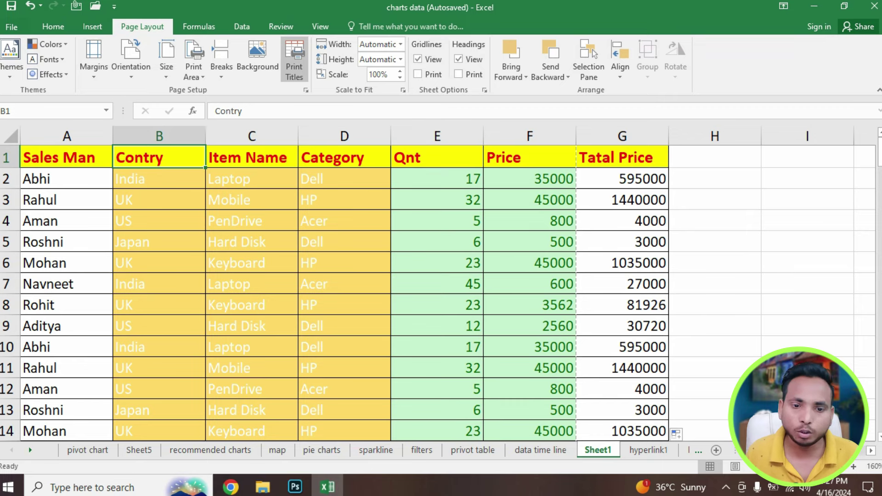
left_click(606, 156)
left_click(9, 157)
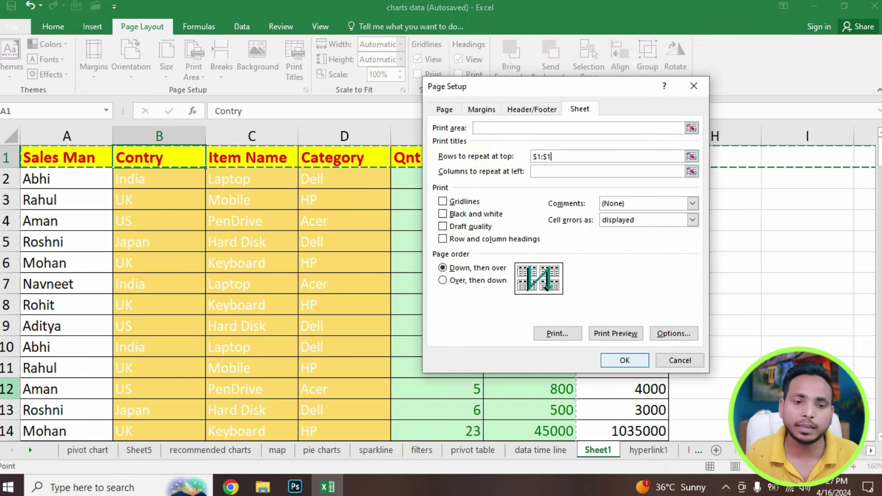
left_click(624, 360)
left_click(67, 221)
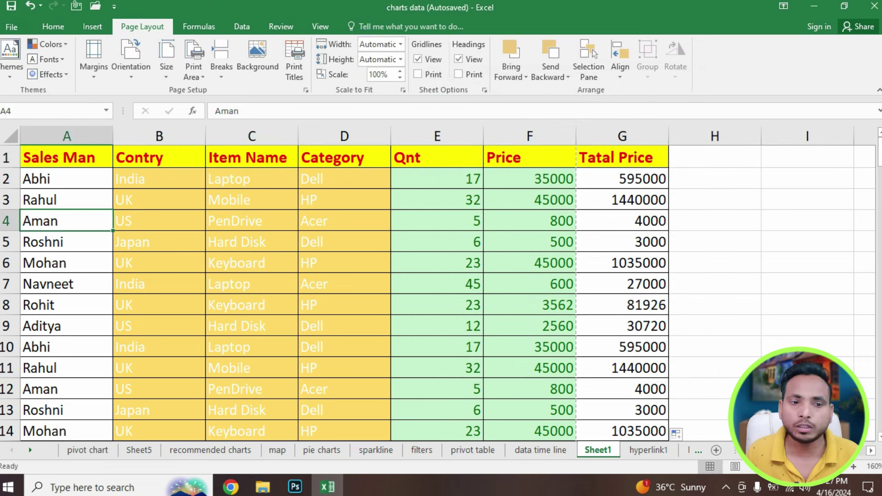
left_click(294, 60)
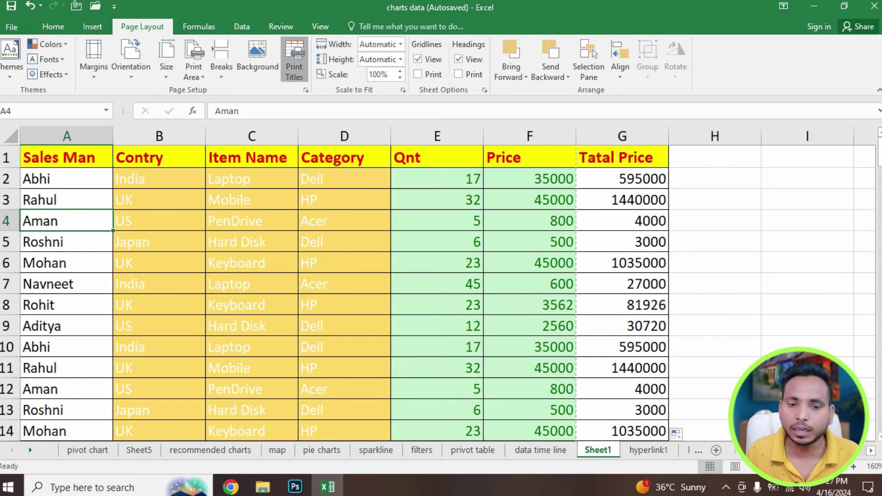
Add column A ($A:$A) as the columns to repeat at left
left_click(606, 171)
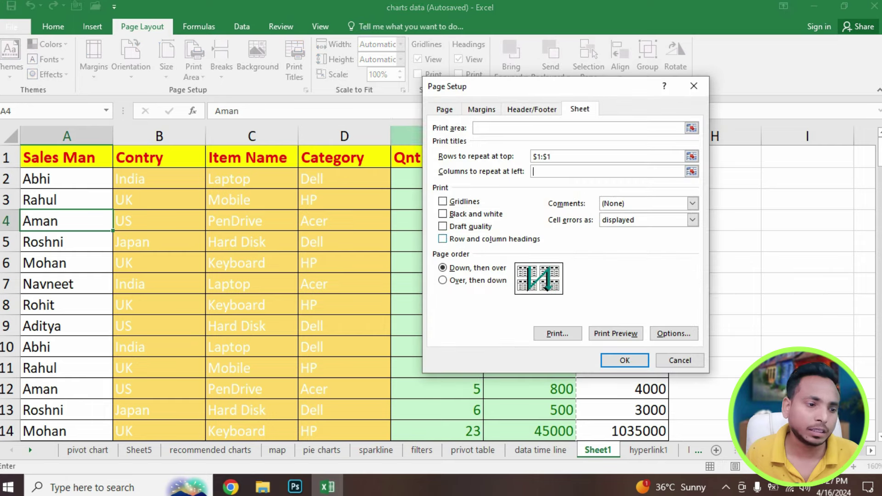
left_click(66, 136)
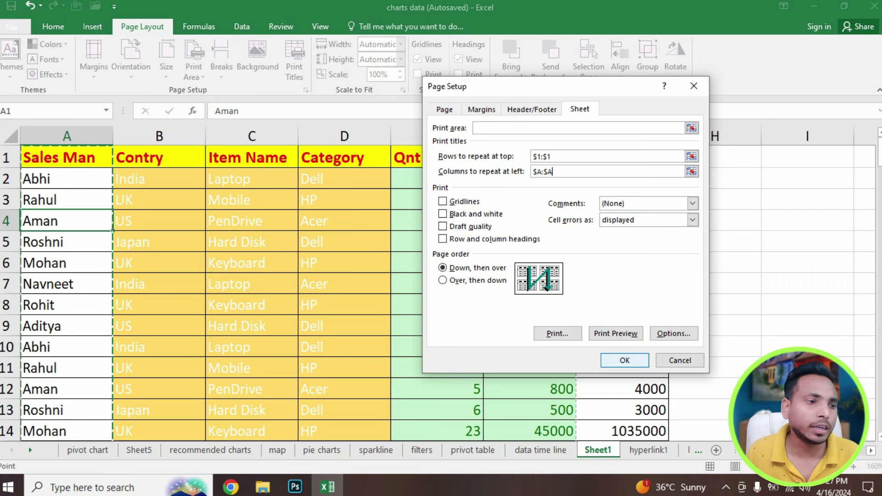
key("Return")
Preview the 8 printed pages to confirm the repeating titles
key("ctrl+p")
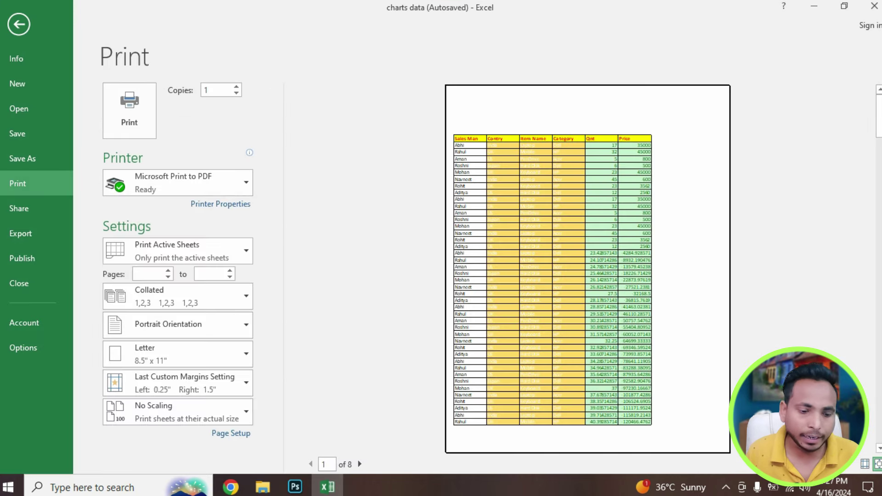
scroll(587, 269, "down", 1)
scroll(587, 269, "down", 1)
scroll(587, 269, "down", 1)
key("Escape")
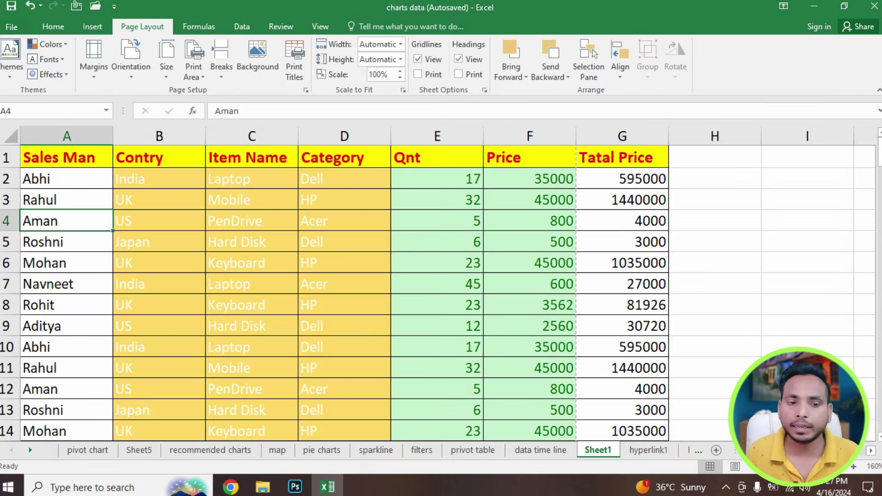
left_click(252, 157)
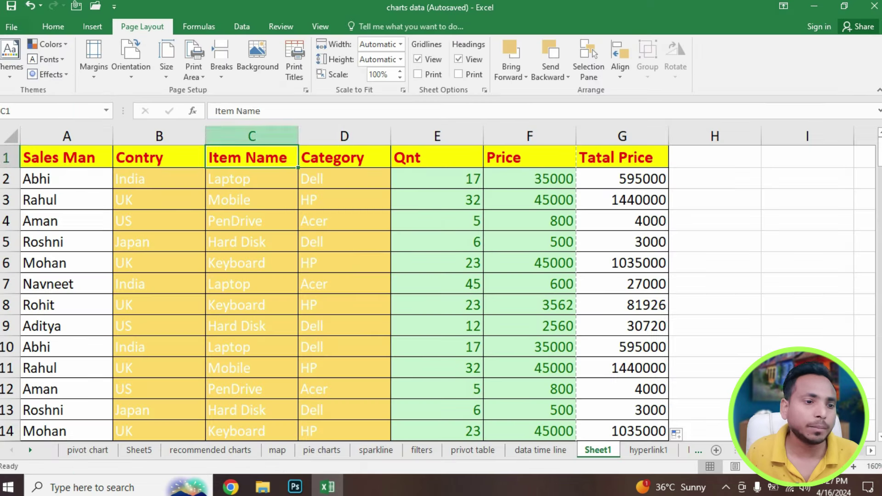